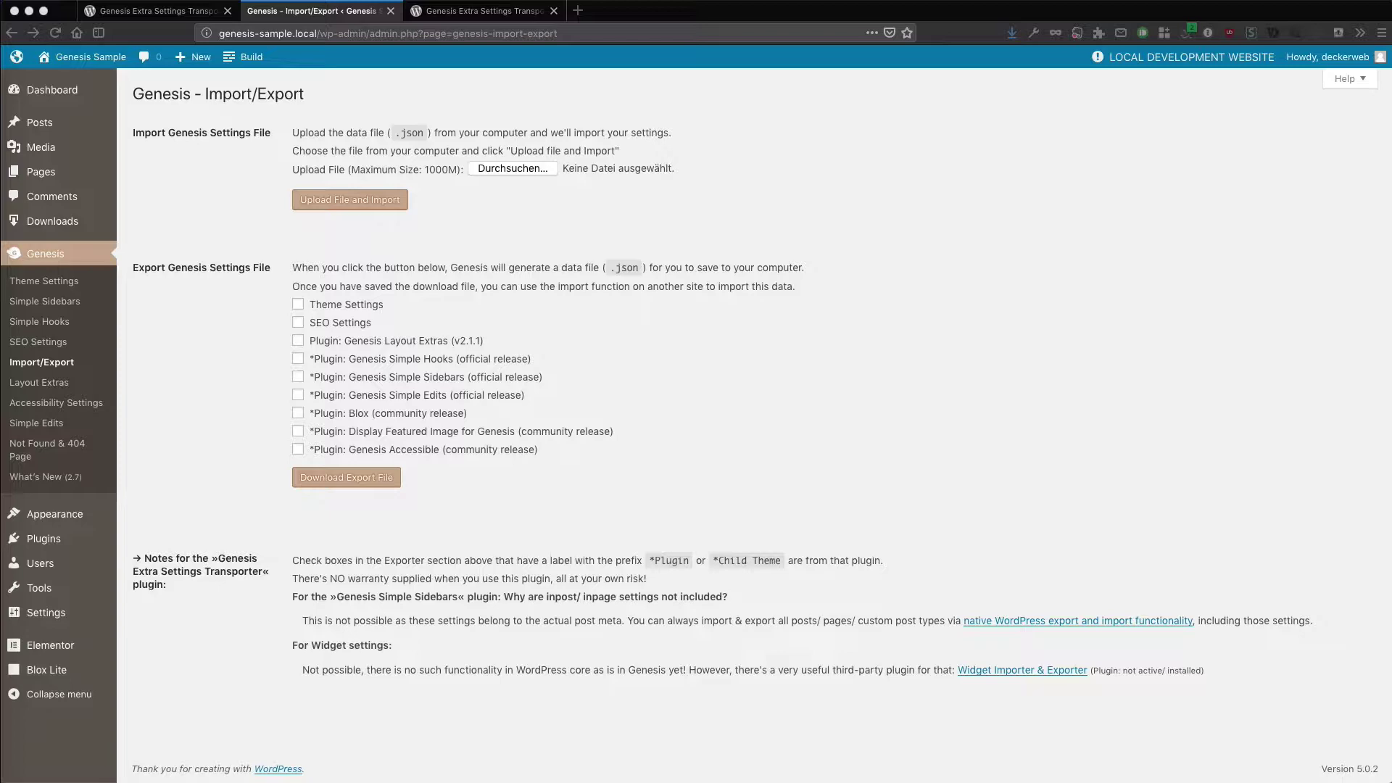
Step: Browse the plugin's WordPress.org page, then return to the Genesis Import/Export admin page
{"action": "left_click", "coordinate": [190, 19]}
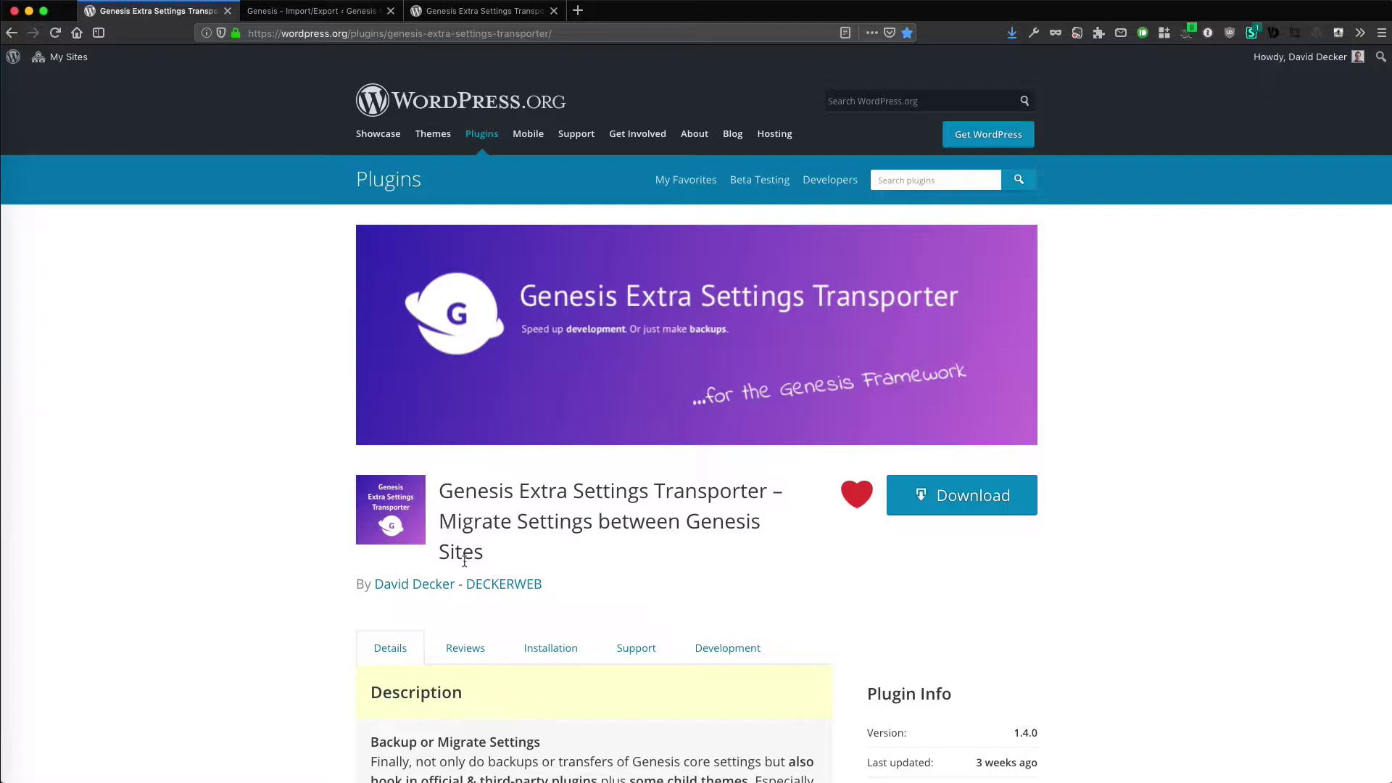
{"action": "scroll", "coordinate": [465, 562], "scroll_direction": "down", "scroll_amount": 1}
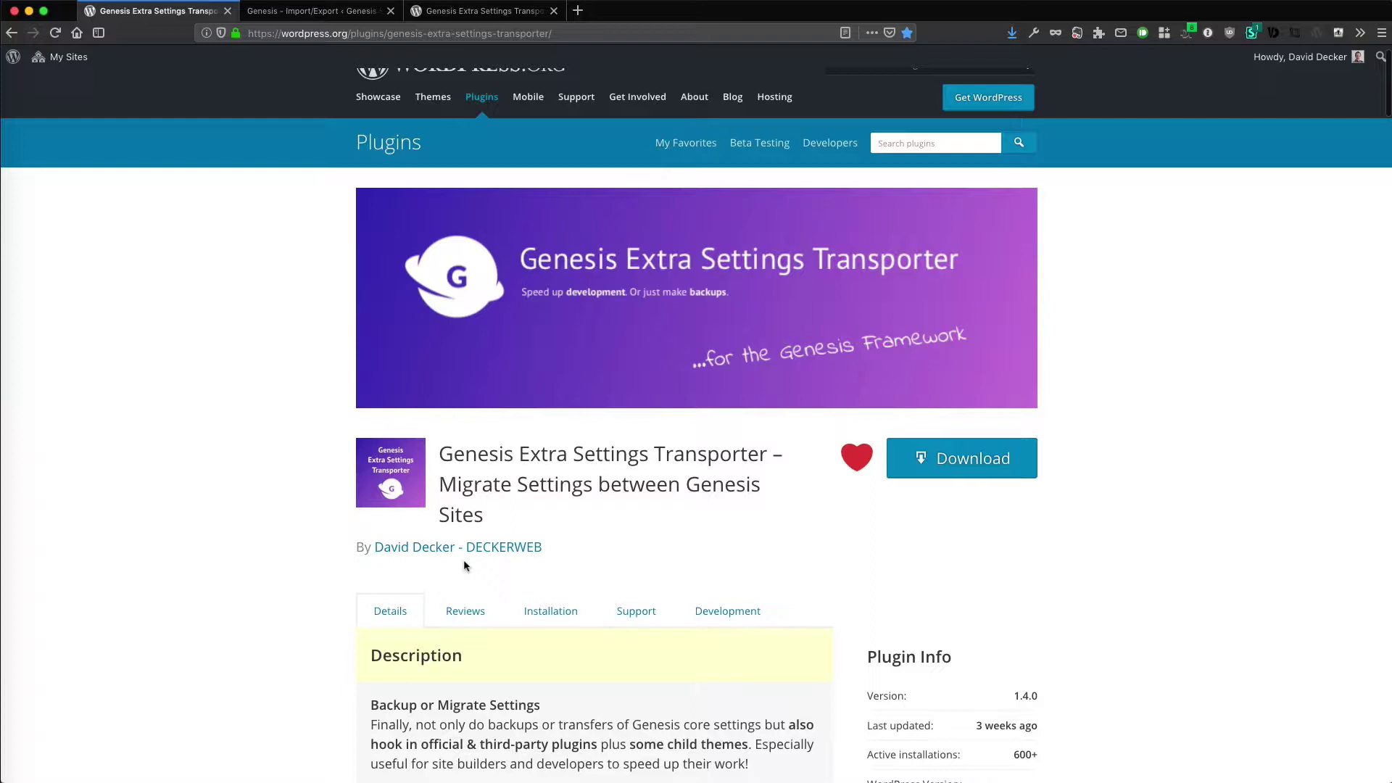
{"action": "scroll", "coordinate": [465, 566], "scroll_direction": "down", "scroll_amount": 1}
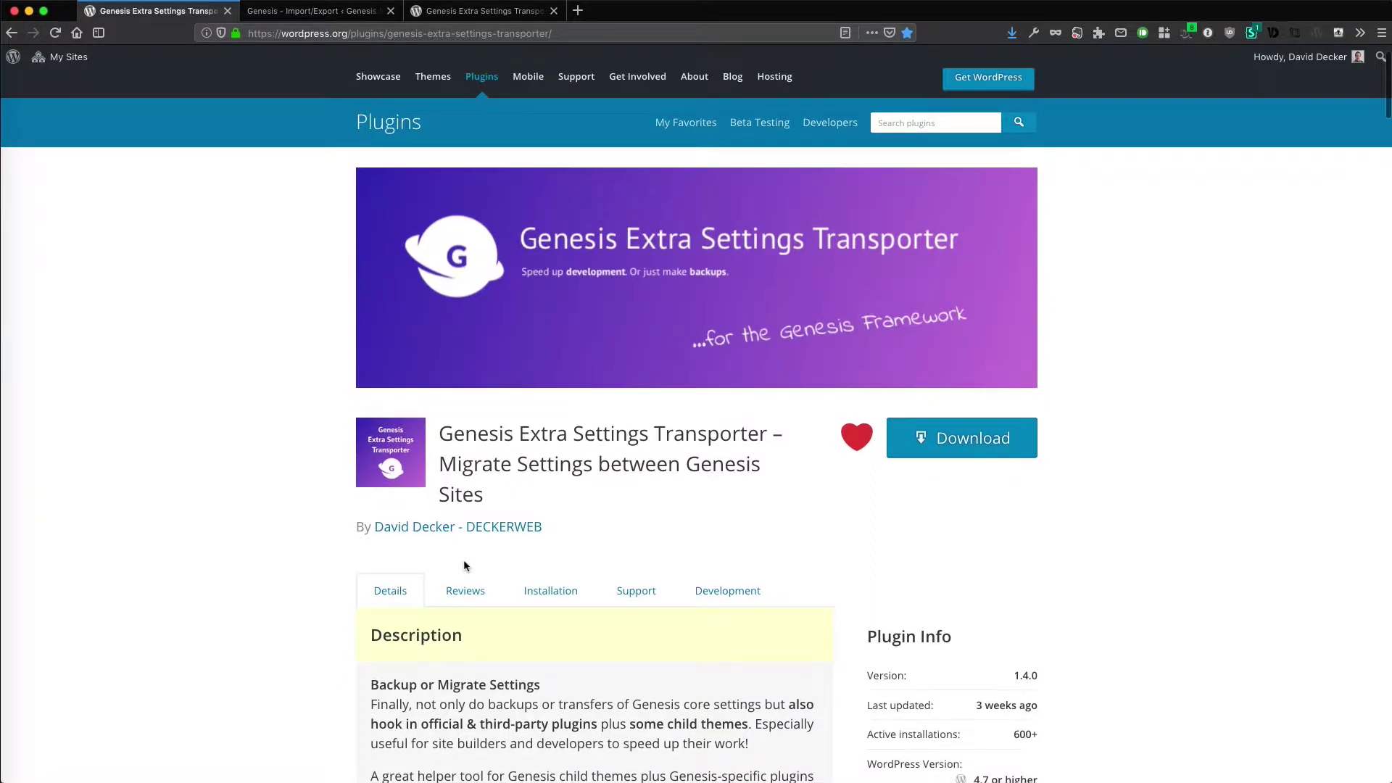
{"action": "scroll", "coordinate": [465, 565], "scroll_direction": "up", "scroll_amount": 2}
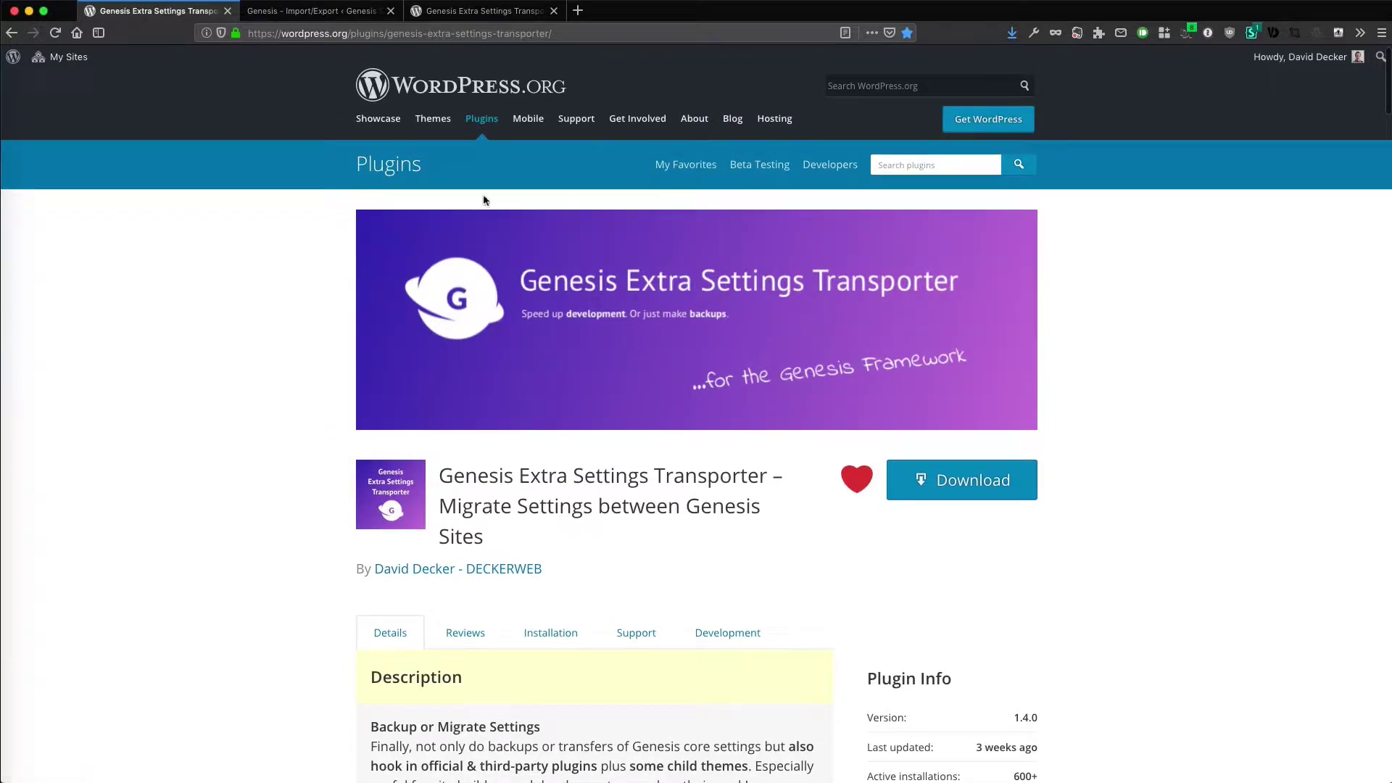
{"action": "left_click", "coordinate": [319, 11]}
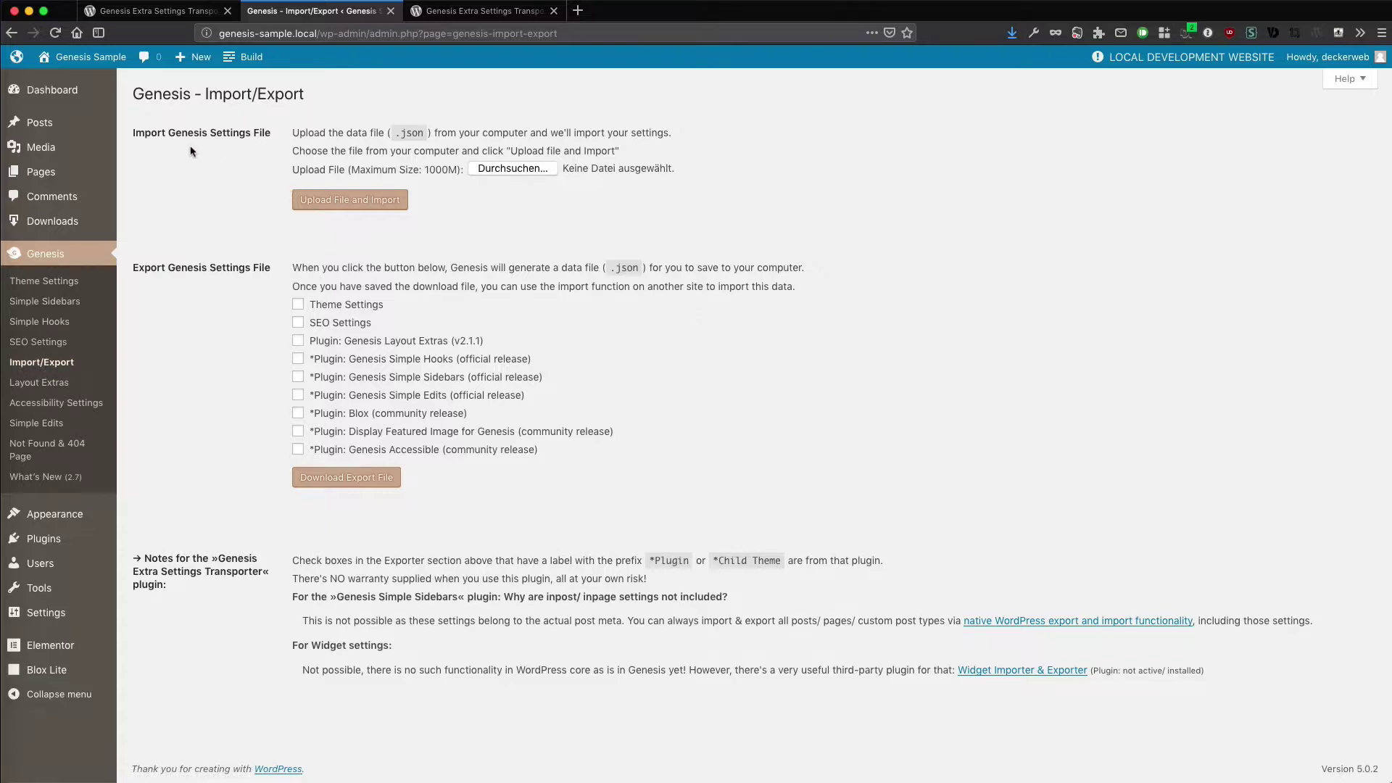
Step: Review the import settings description and toggle Genesis Layout Extras, leaving it unticked
{"action": "left_click_drag", "start_coordinate": [134, 135], "coordinate": [438, 201]}
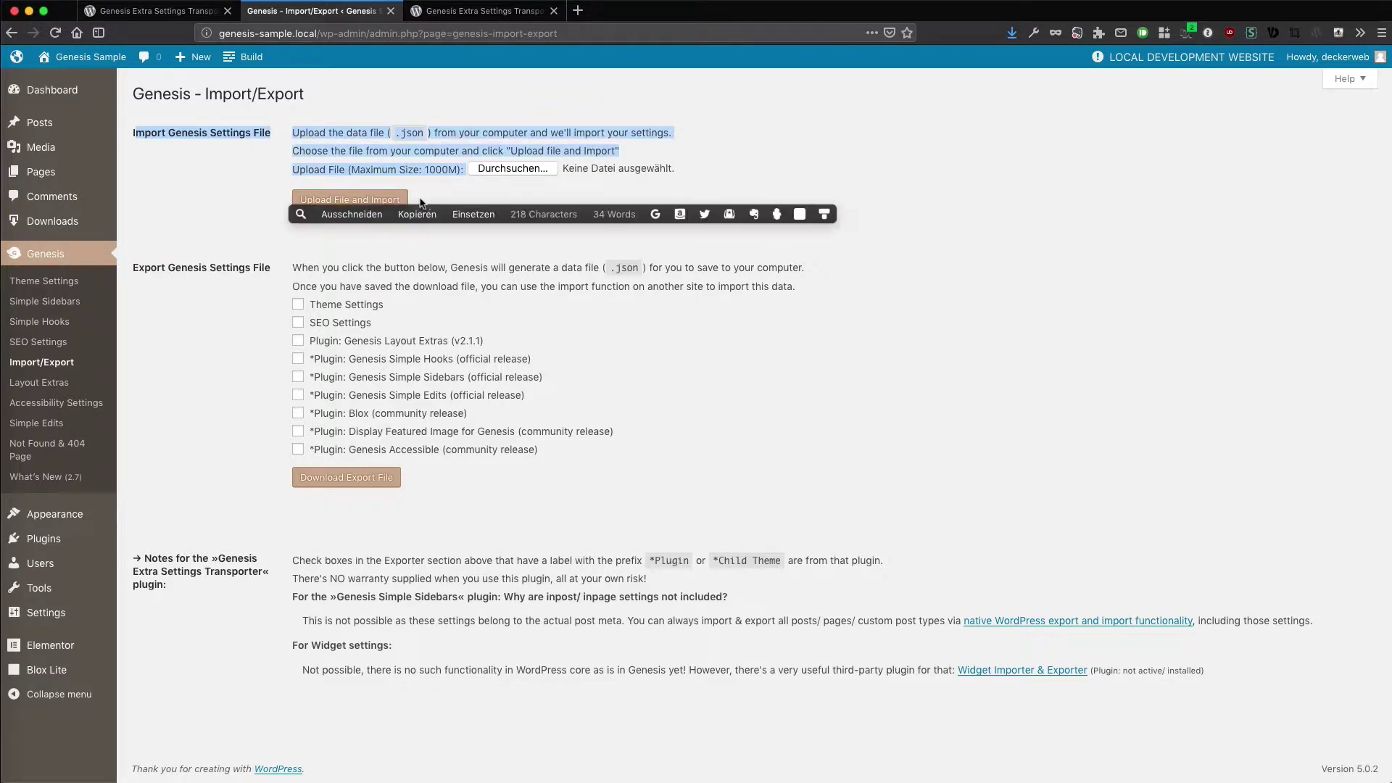
{"action": "left_click", "coordinate": [437, 180]}
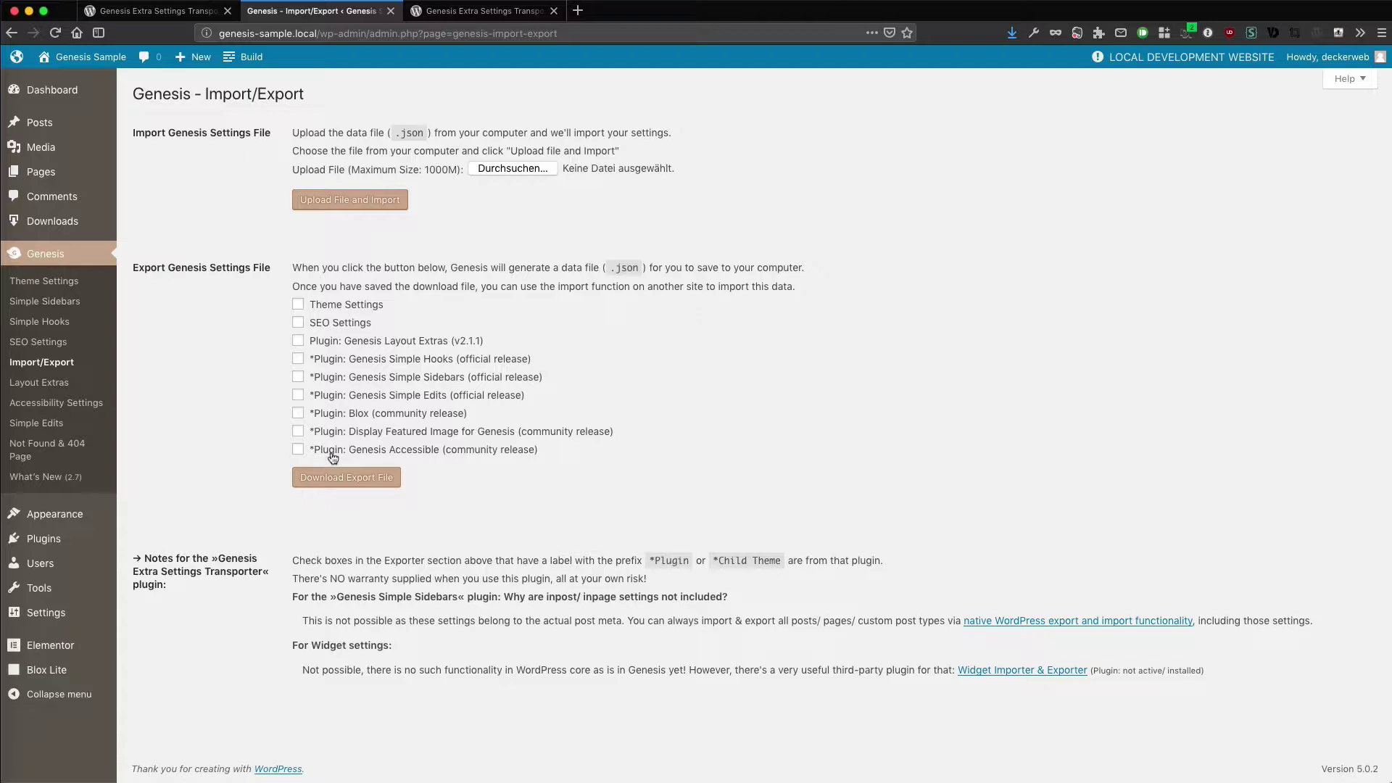
{"action": "left_click_drag", "start_coordinate": [491, 341], "coordinate": [314, 354]}
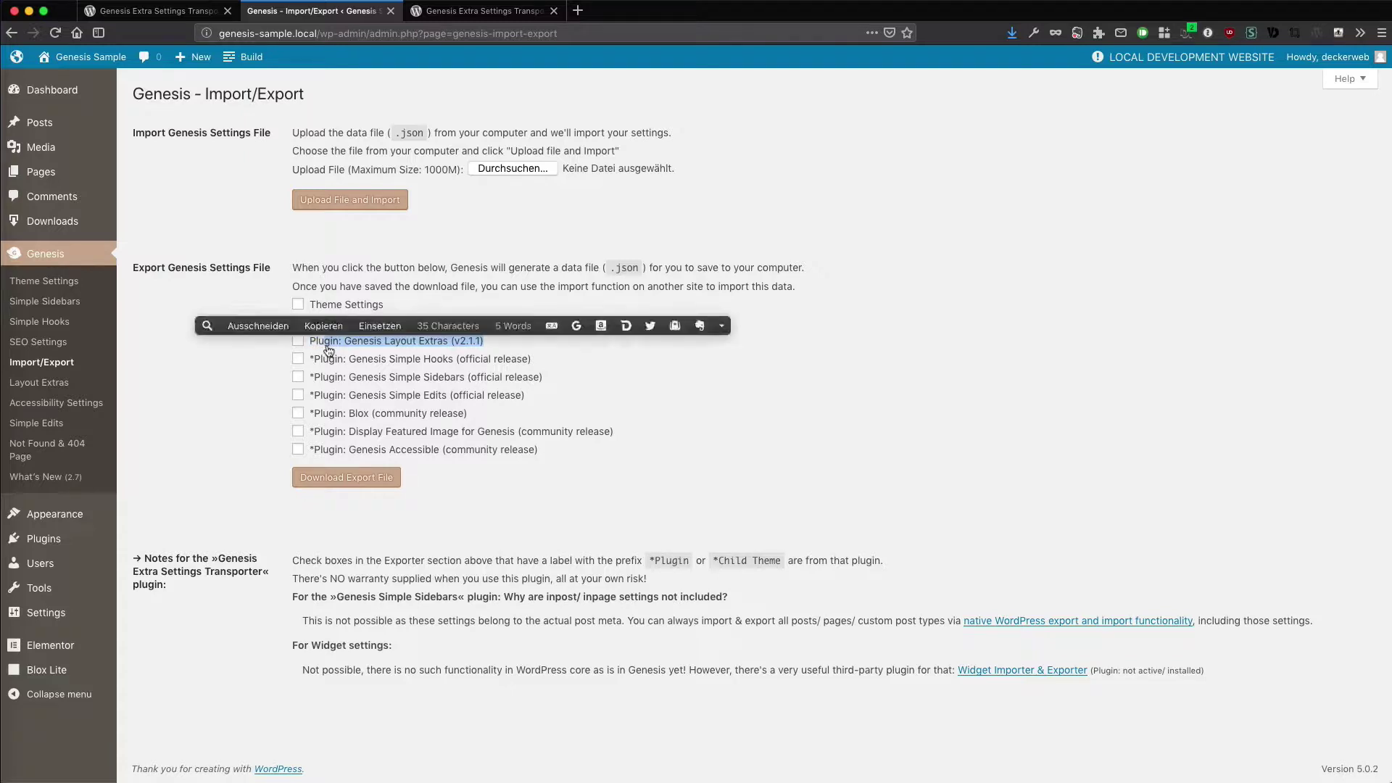
{"action": "left_click", "coordinate": [328, 351]}
{"action": "left_click", "coordinate": [327, 351]}
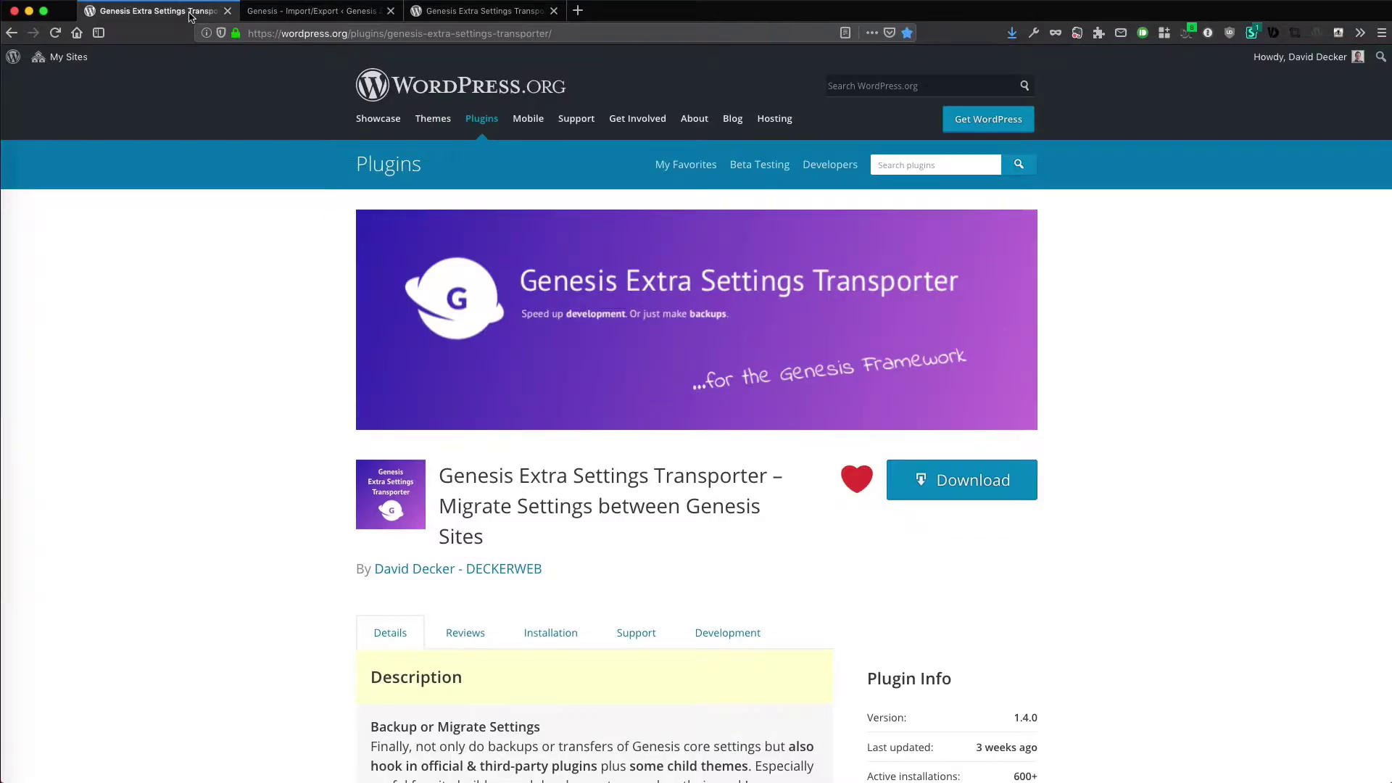
Step: Check the plugin title on WordPress.org, then come back to Genesis Import/Export
{"action": "left_click", "coordinate": [190, 12]}
{"action": "left_click_drag", "start_coordinate": [439, 477], "coordinate": [751, 466]}
{"action": "left_click", "coordinate": [749, 464]}
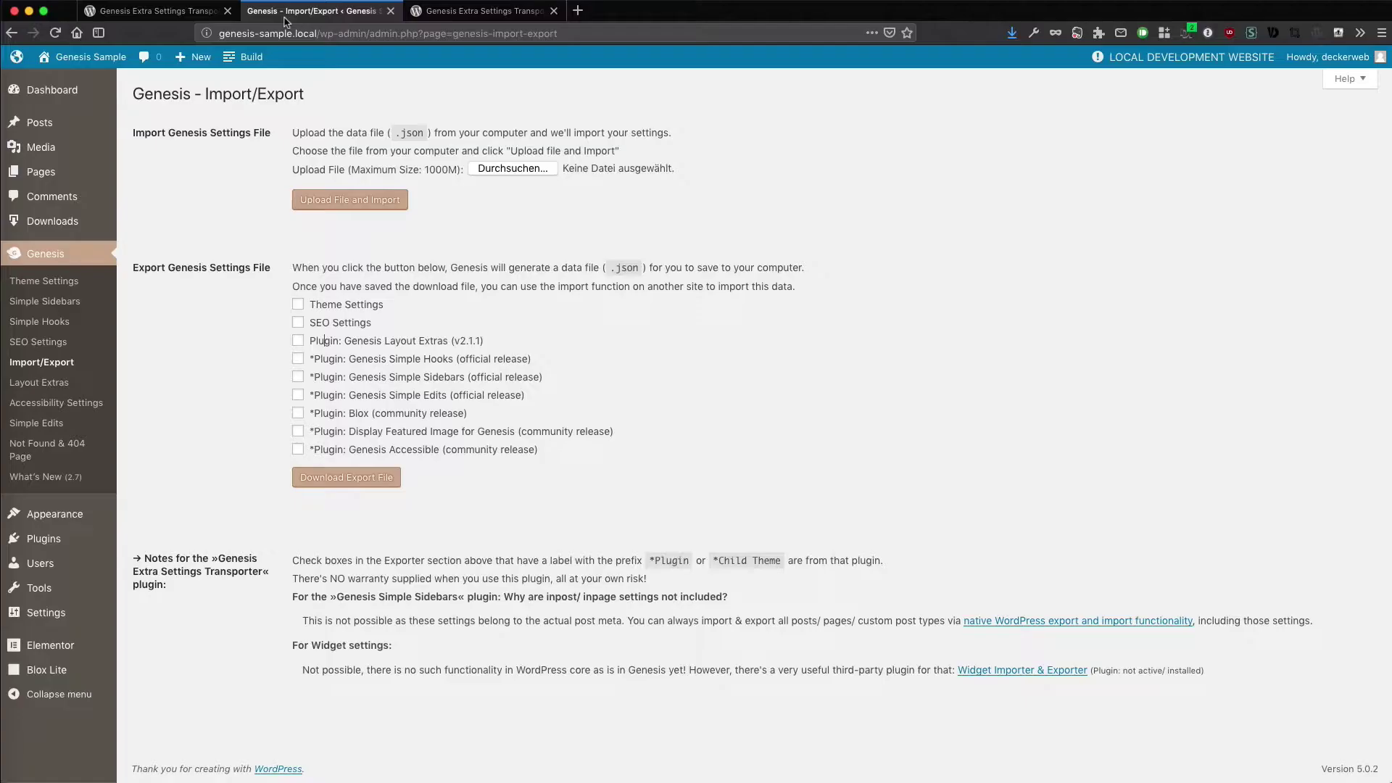
{"action": "left_click", "coordinate": [312, 11]}
Step: Tick Theme Settings and download genesis-theme-seo-gsh-20190105-234932.json, accepting the file prompt
{"action": "left_click", "coordinate": [298, 305]}
{"action": "left_click", "coordinate": [368, 483]}
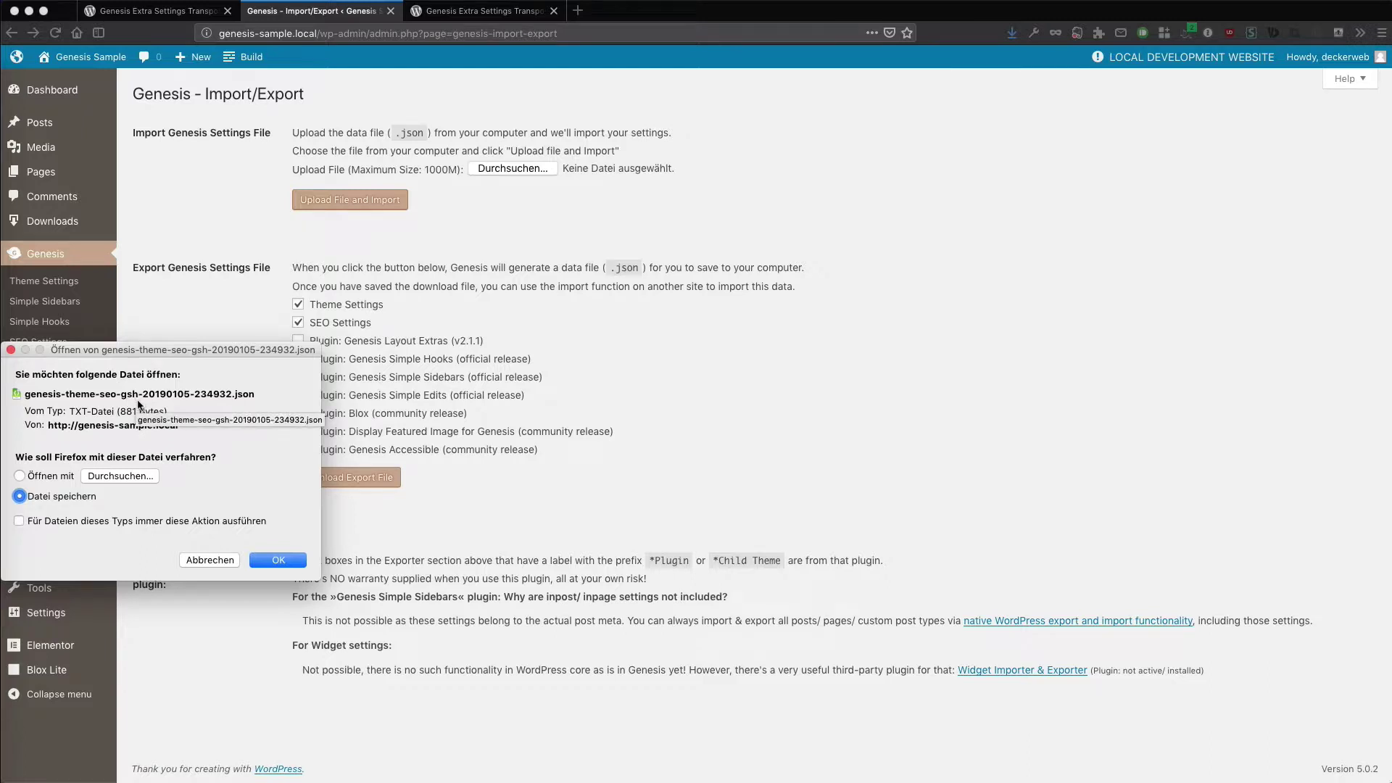
{"action": "left_click", "coordinate": [206, 561]}
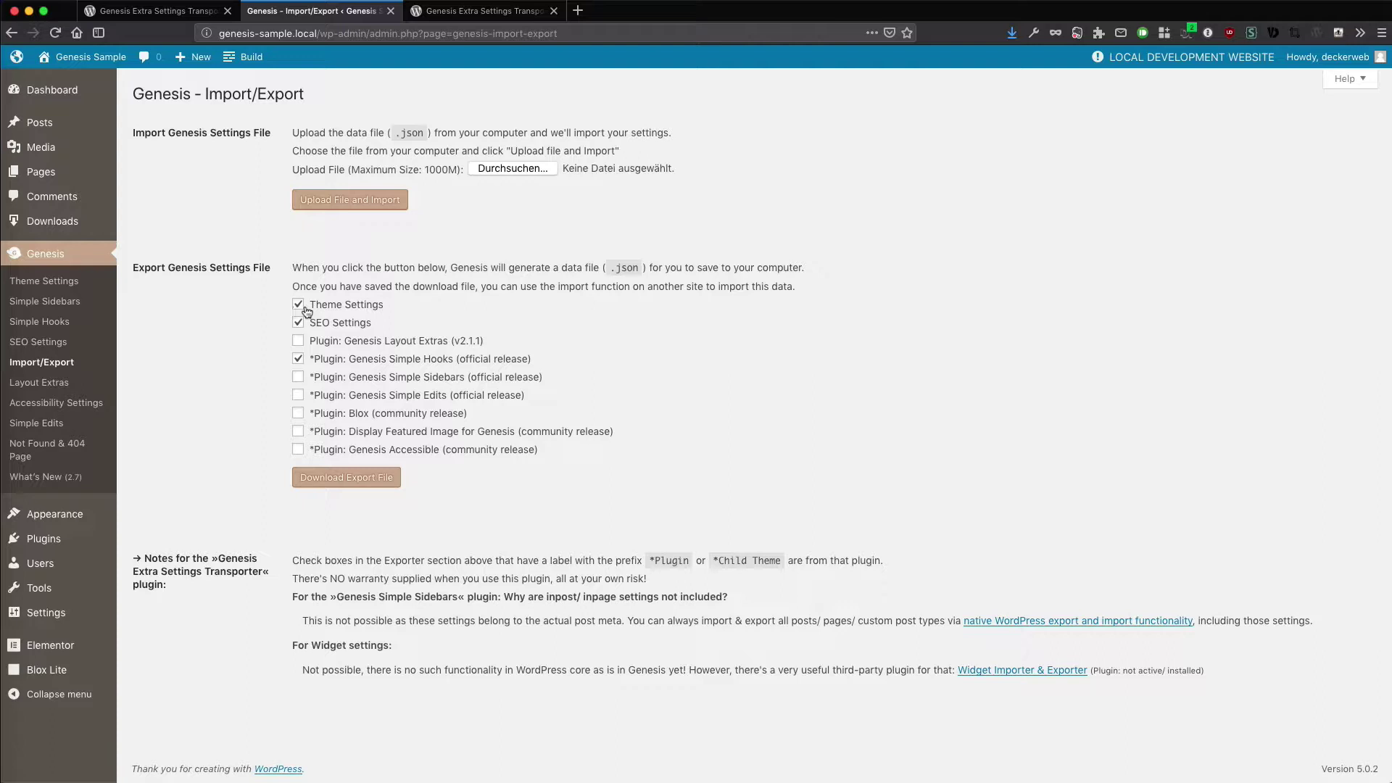
Step: Tick Genesis Simple Sidebars and Blox, generate the export file, then cancel saving it
{"action": "left_click", "coordinate": [300, 379]}
{"action": "left_click", "coordinate": [299, 414]}
{"action": "left_click", "coordinate": [400, 491]}
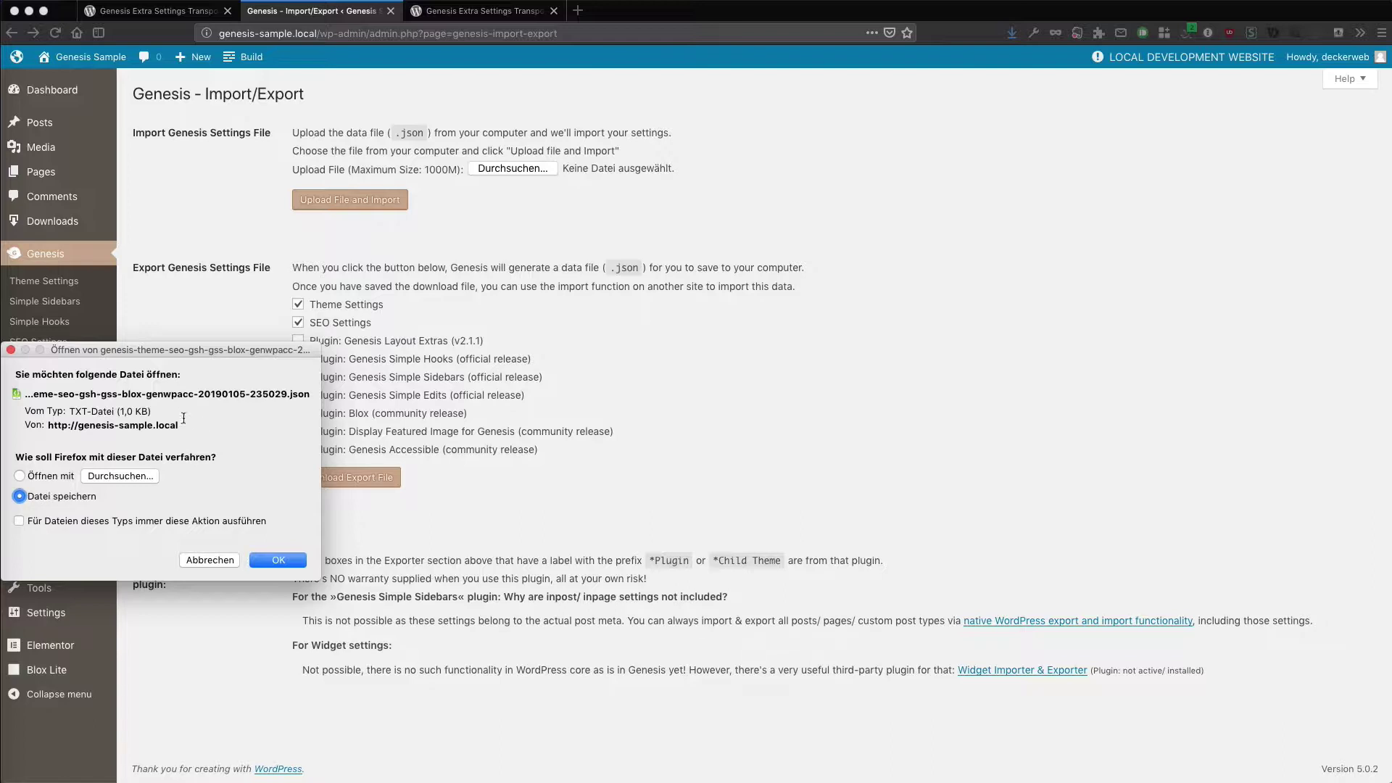
{"action": "left_click", "coordinate": [209, 561]}
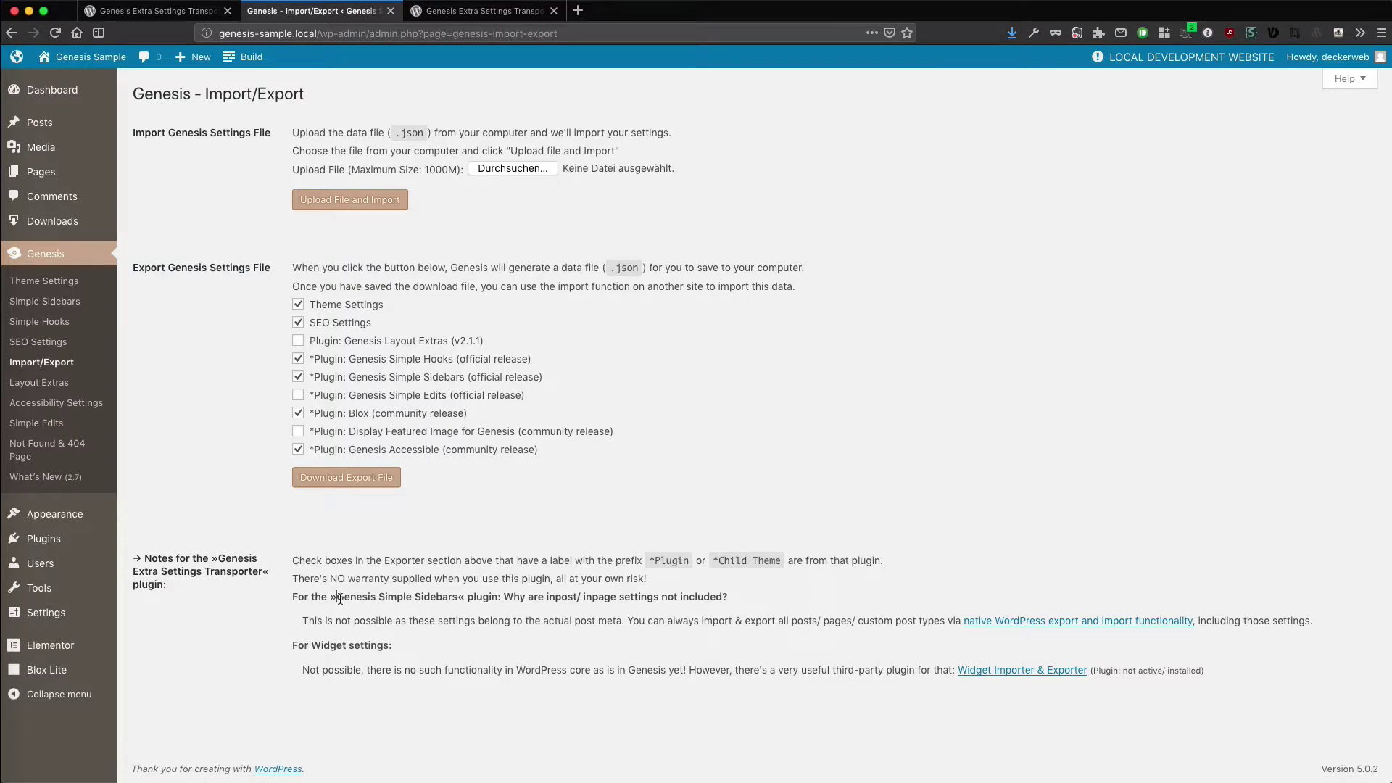
Step: Highlight the Genesis Simple Sidebars note, then open the Simple Sidebars admin page in a new tab
{"action": "left_click_drag", "start_coordinate": [339, 598], "coordinate": [461, 601]}
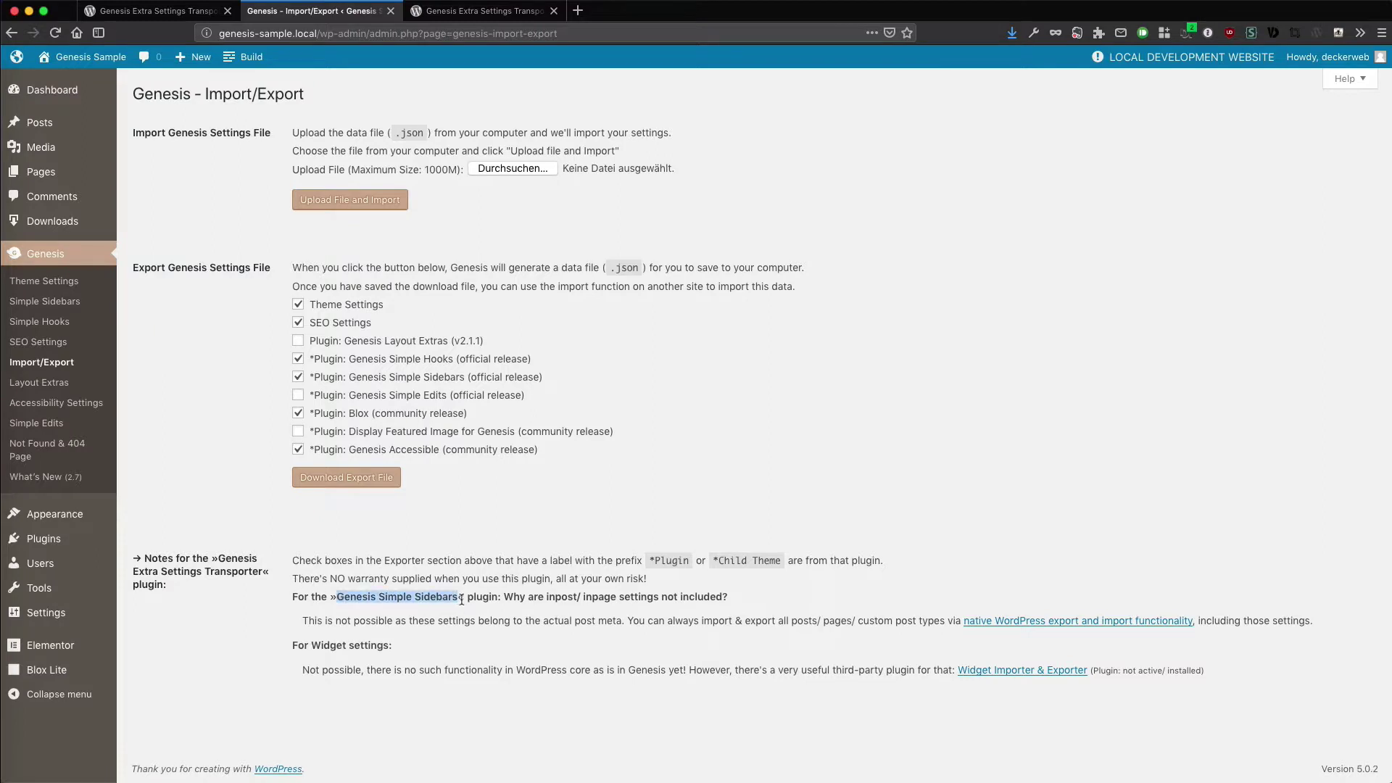
{"action": "left_click", "coordinate": [460, 602]}
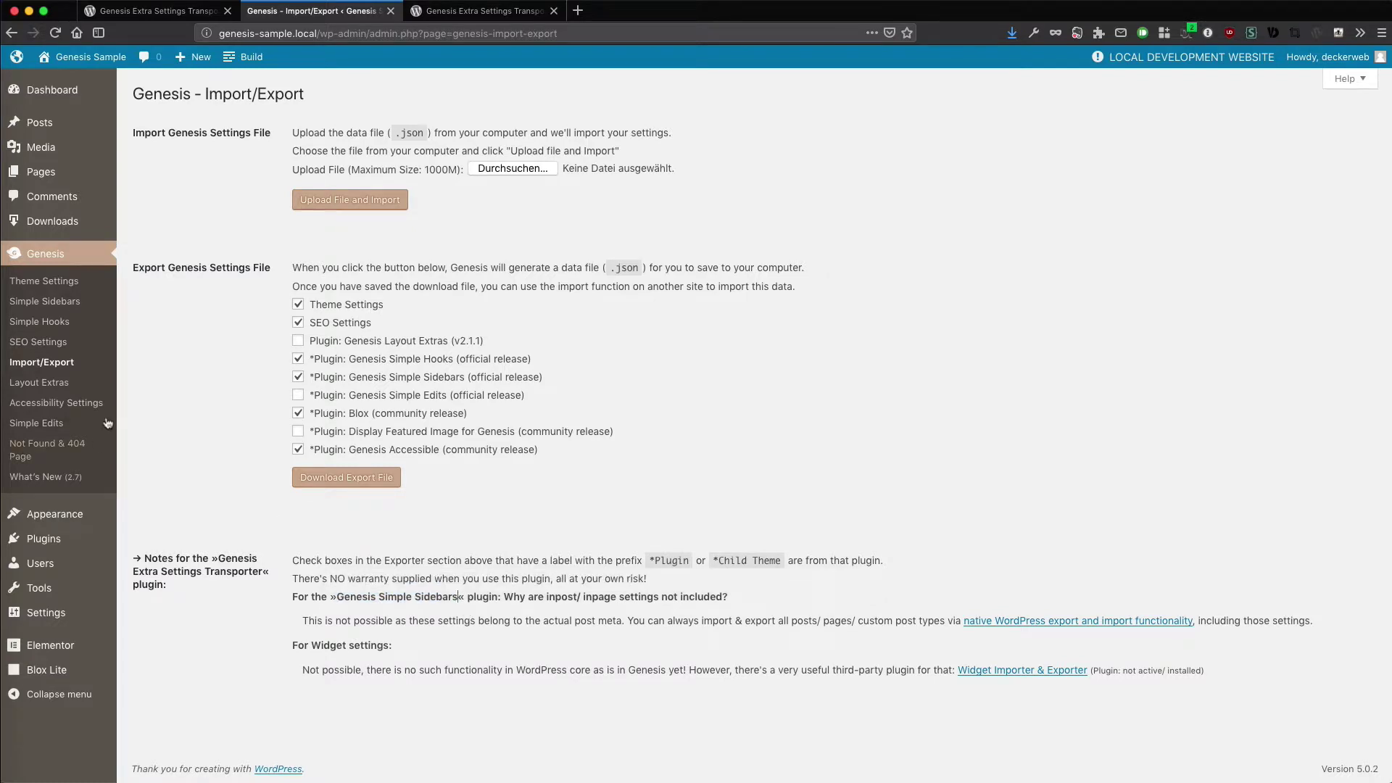
{"action": "right_click", "coordinate": [75, 303]}
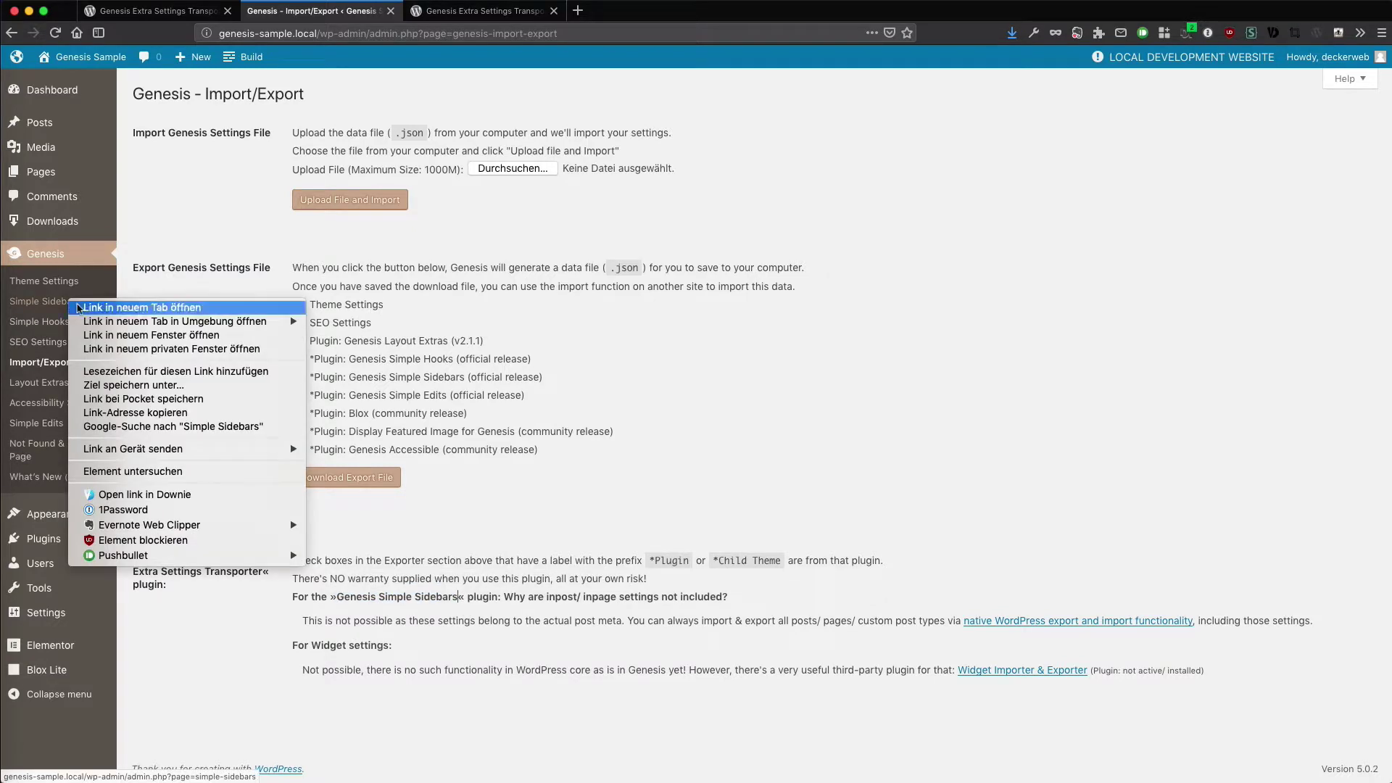
{"action": "left_click", "coordinate": [109, 308]}
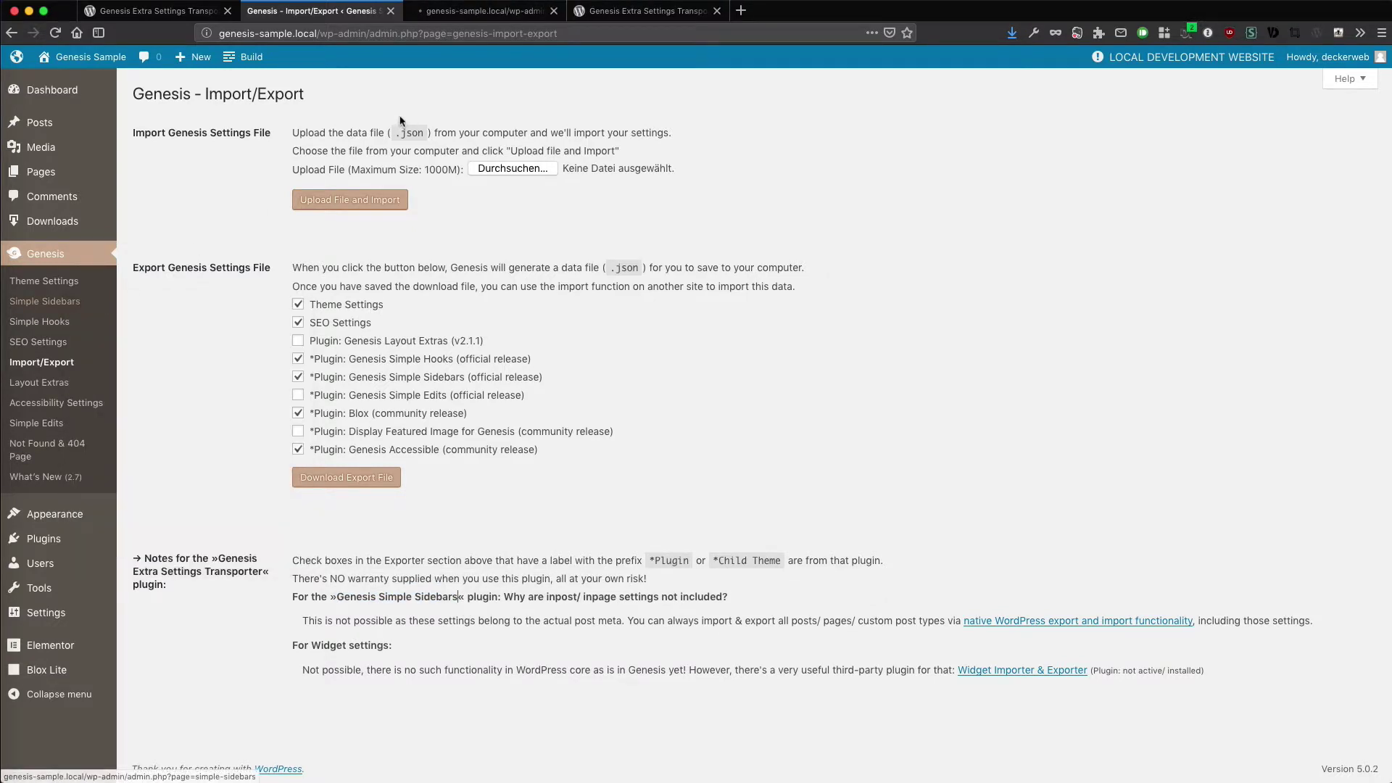
Step: Switch to the Simple Sidebars tab listing seven sidebars, including Primary Sidebar and Footer 1–3
{"action": "left_click", "coordinate": [449, 20]}
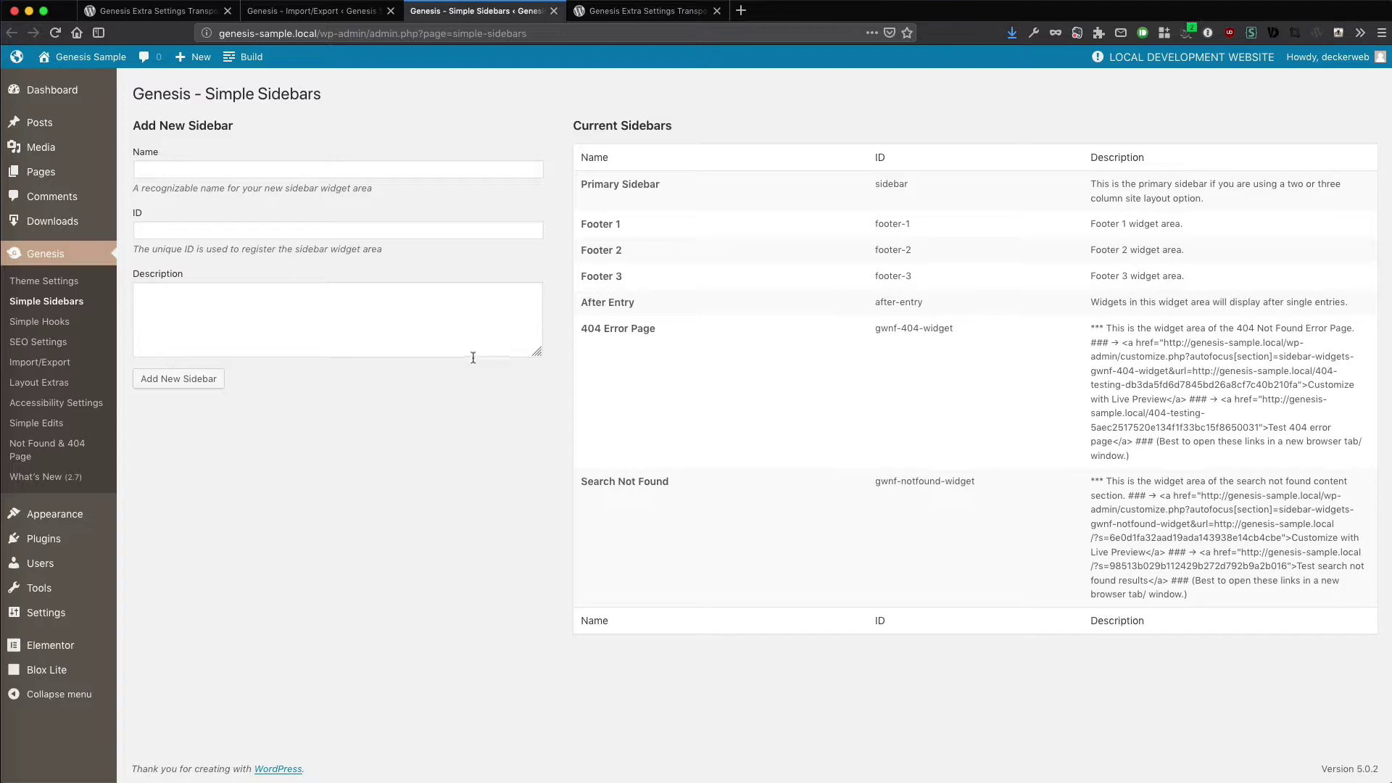
Step: Go back to Import/Export, then bring up the Genesis Extra Settings Transporter 1.4.0 page on WordPress.org
{"action": "left_click", "coordinate": [365, 18]}
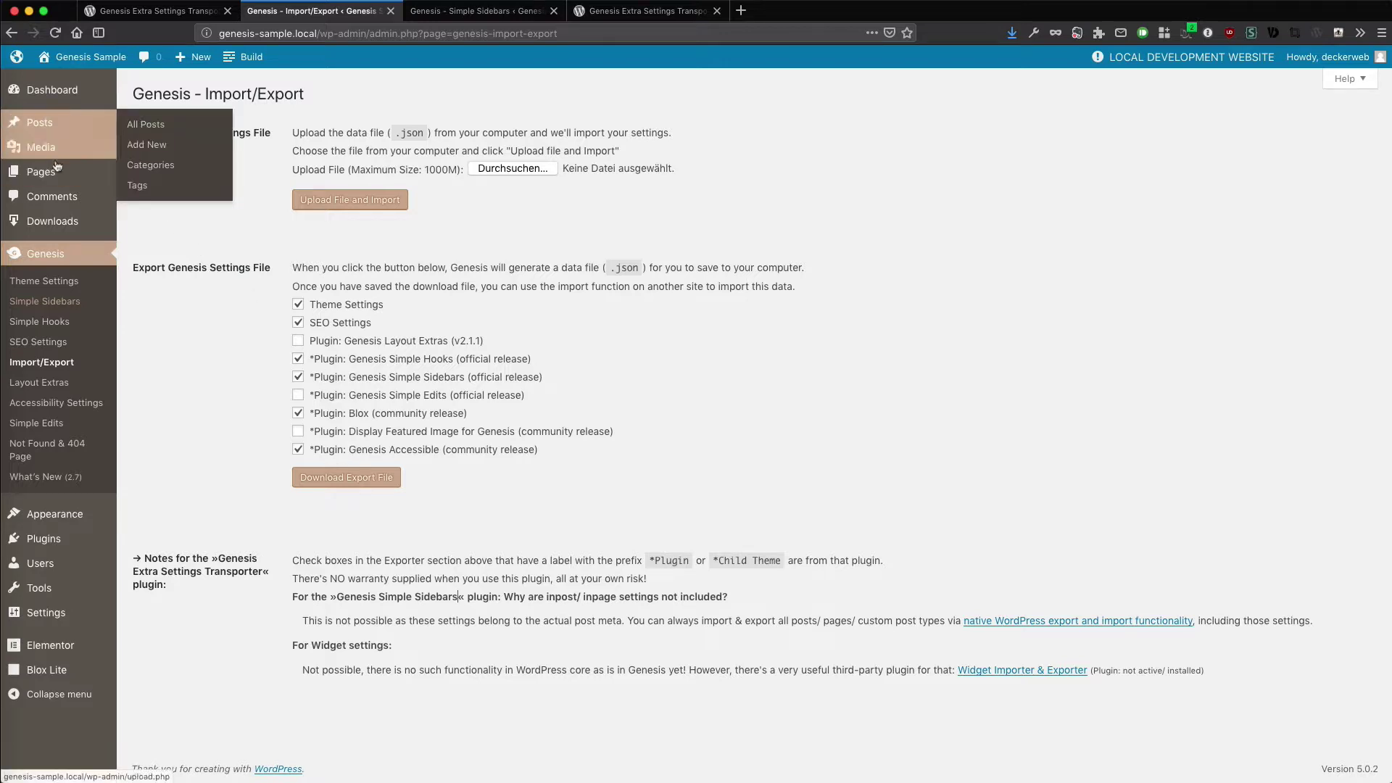
{"action": "mouse_move", "coordinate": [49, 179]}
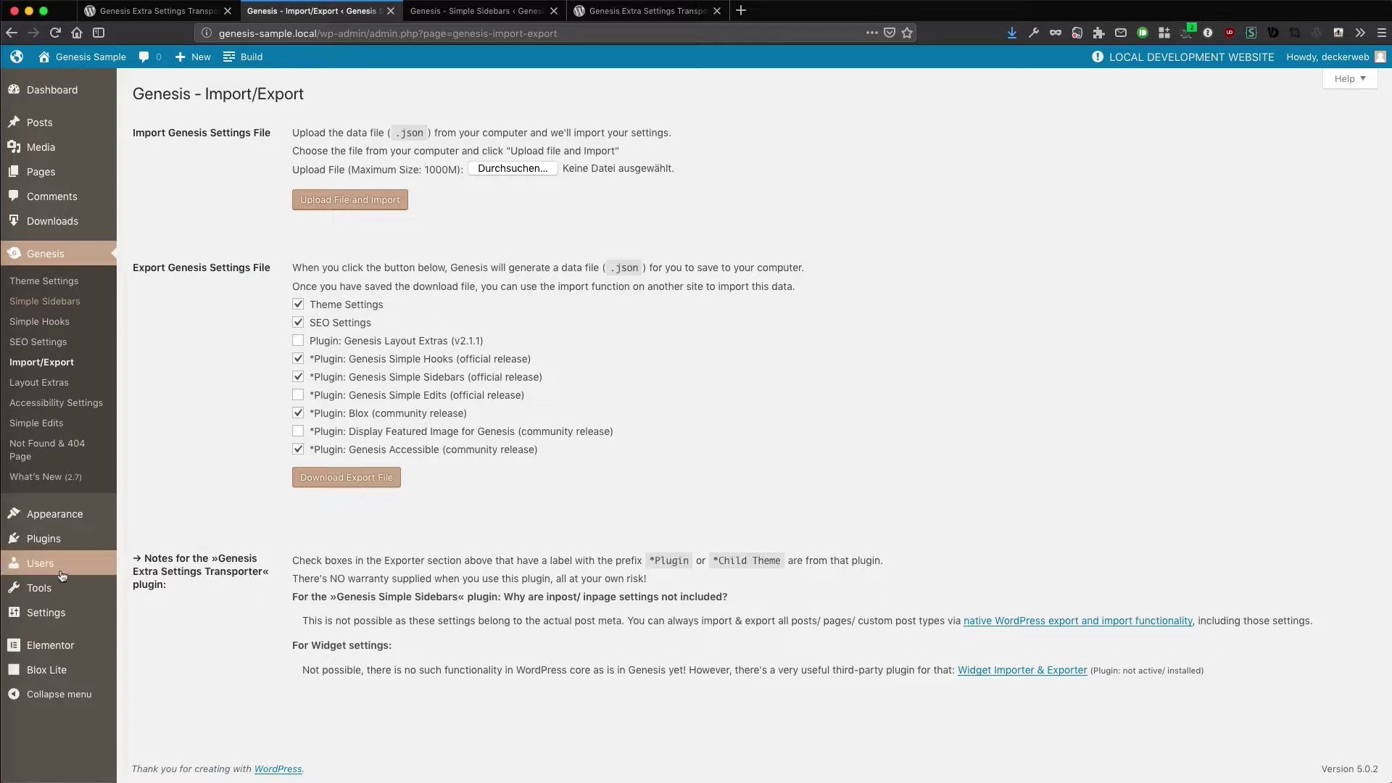
{"action": "mouse_move", "coordinate": [46, 590]}
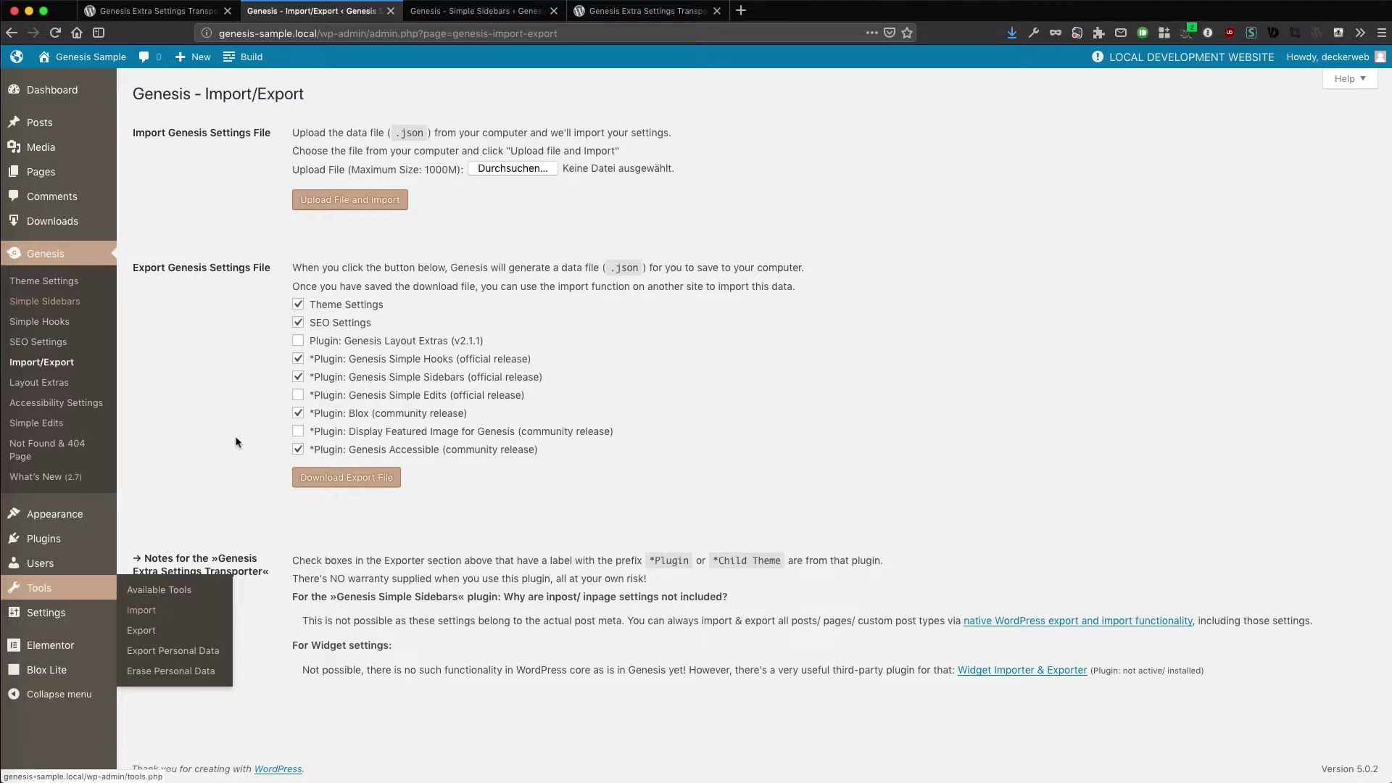
{"action": "left_click", "coordinate": [271, 267]}
{"action": "left_click", "coordinate": [200, 15]}
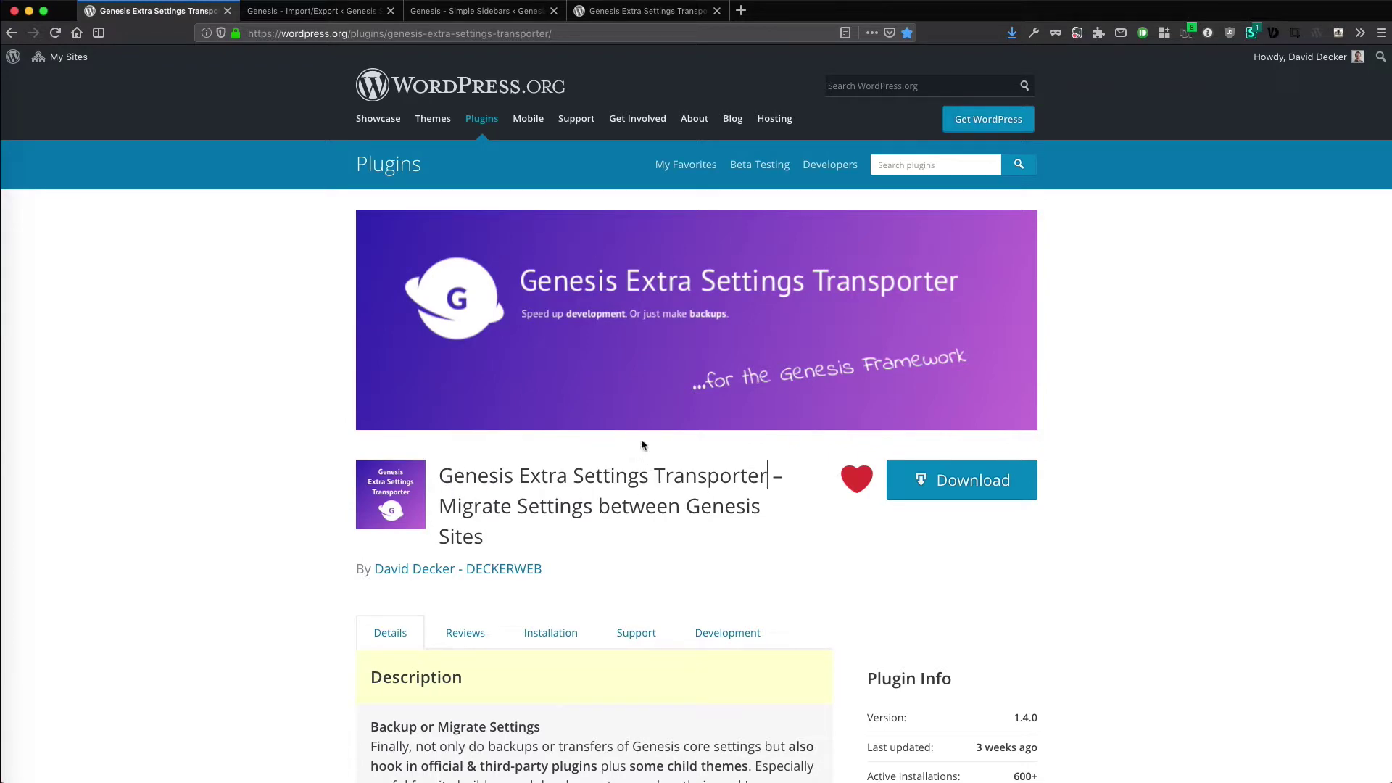
{"action": "left_click", "coordinate": [316, 18]}
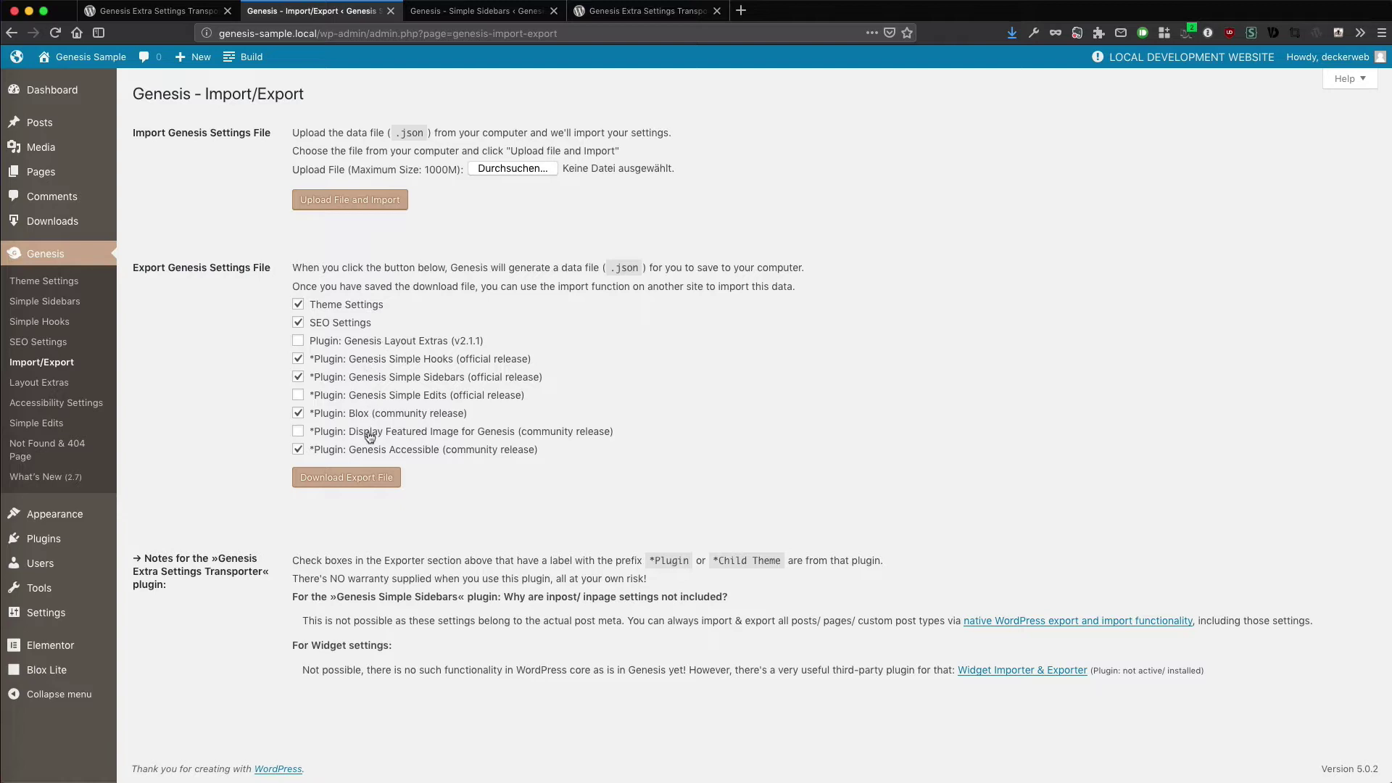
Step: Switch to the plugin FAQ tab and scroll to the supported plugins list, starting with Genesis Simple Hooks
{"action": "left_click", "coordinate": [648, 14]}
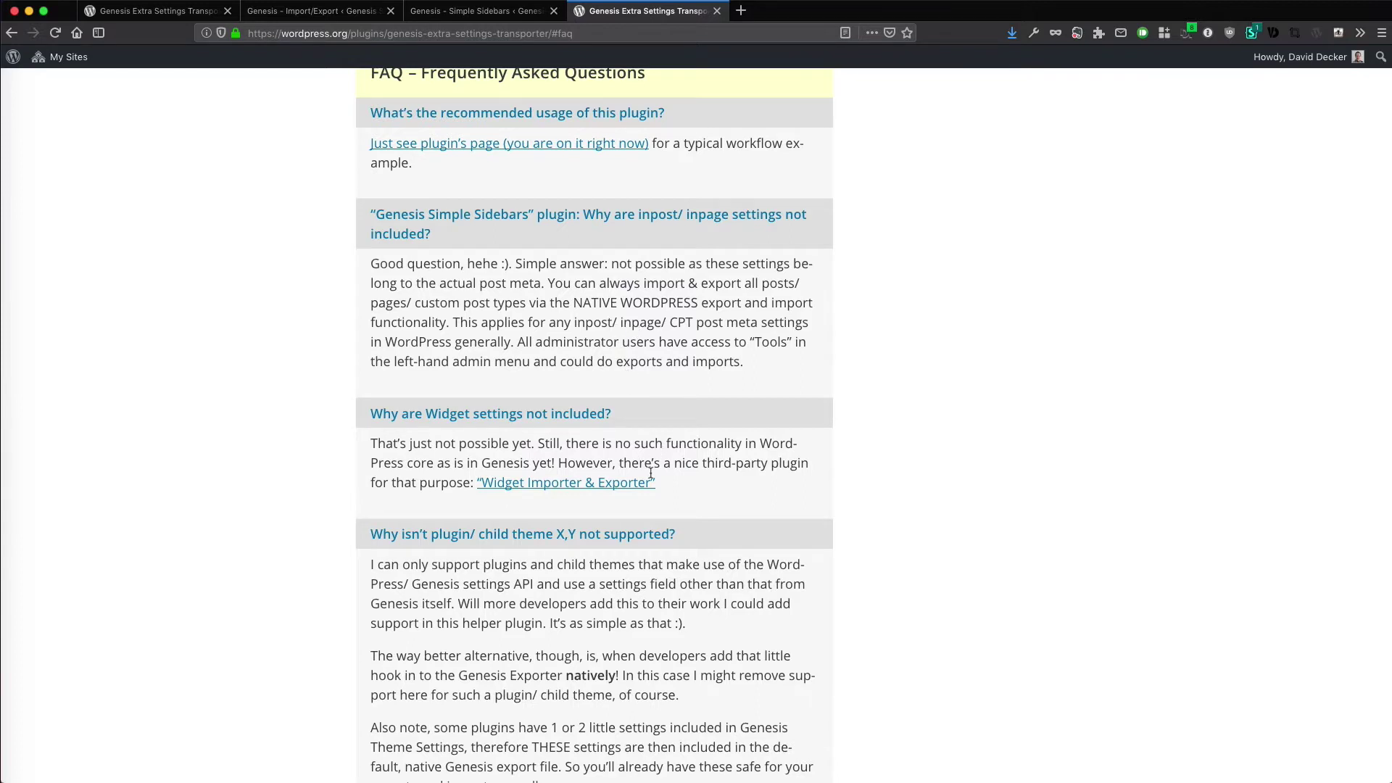
{"action": "scroll", "coordinate": [652, 475], "scroll_direction": "down", "scroll_amount": 1}
{"action": "scroll", "coordinate": [652, 476], "scroll_direction": "up", "scroll_amount": 3}
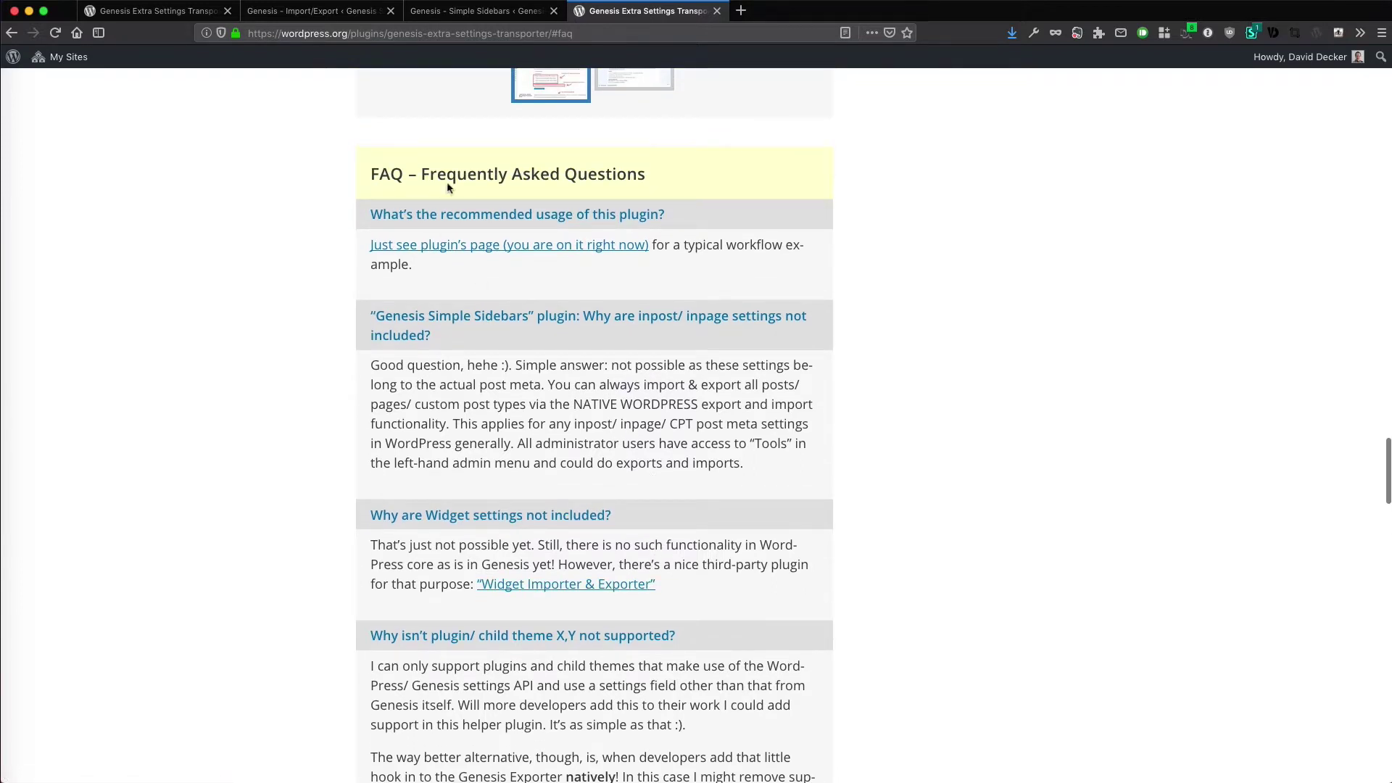
{"action": "scroll", "coordinate": [570, 541], "scroll_direction": "down", "scroll_amount": 10}
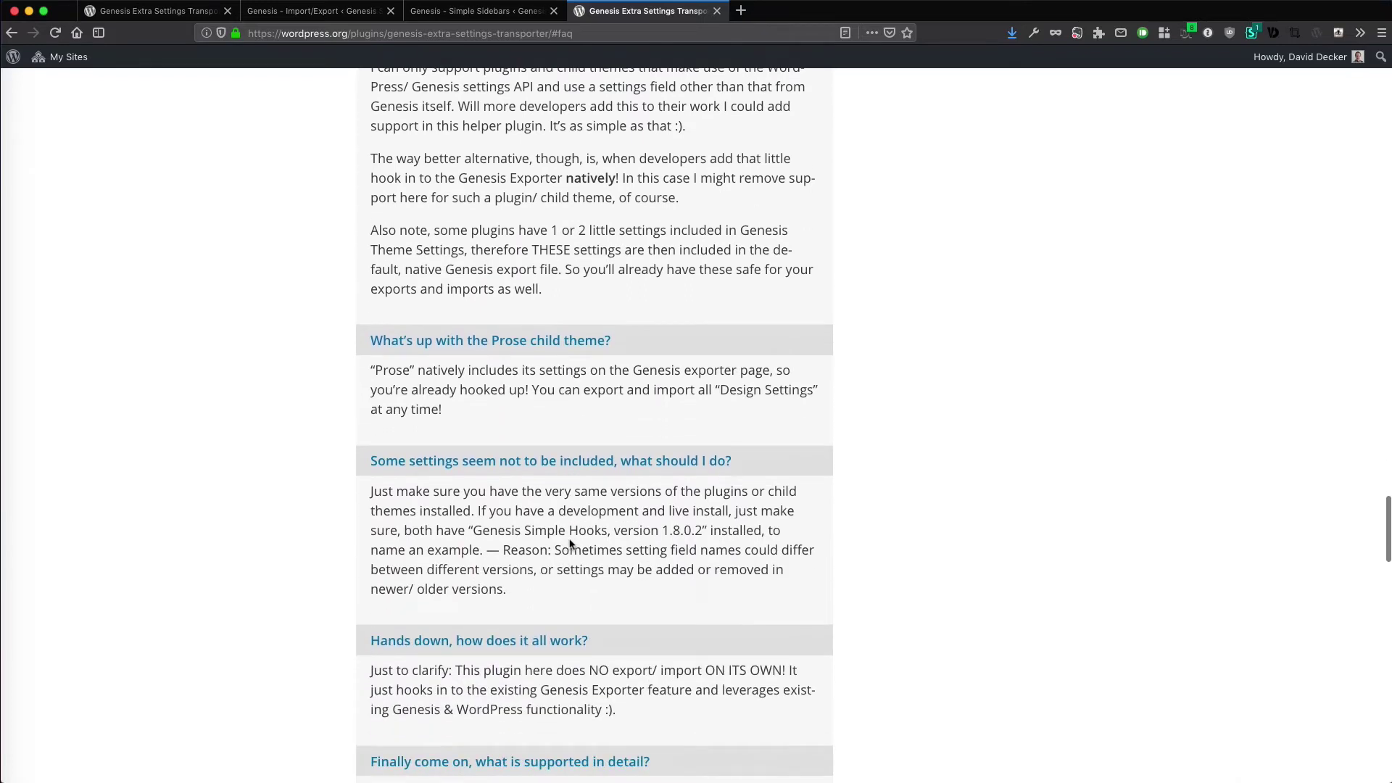
{"action": "scroll", "coordinate": [570, 544], "scroll_direction": "down", "scroll_amount": 5}
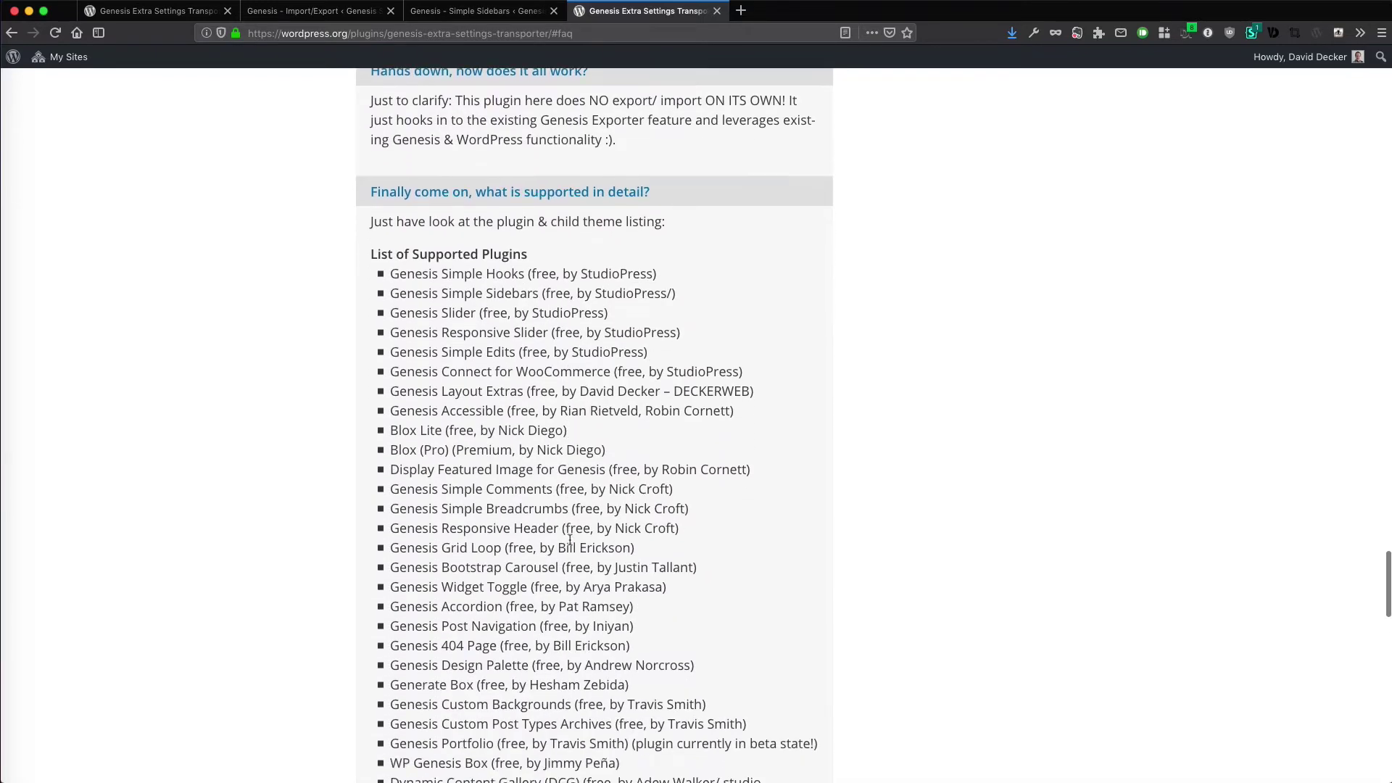
{"action": "scroll", "coordinate": [570, 540], "scroll_direction": "down", "scroll_amount": 1}
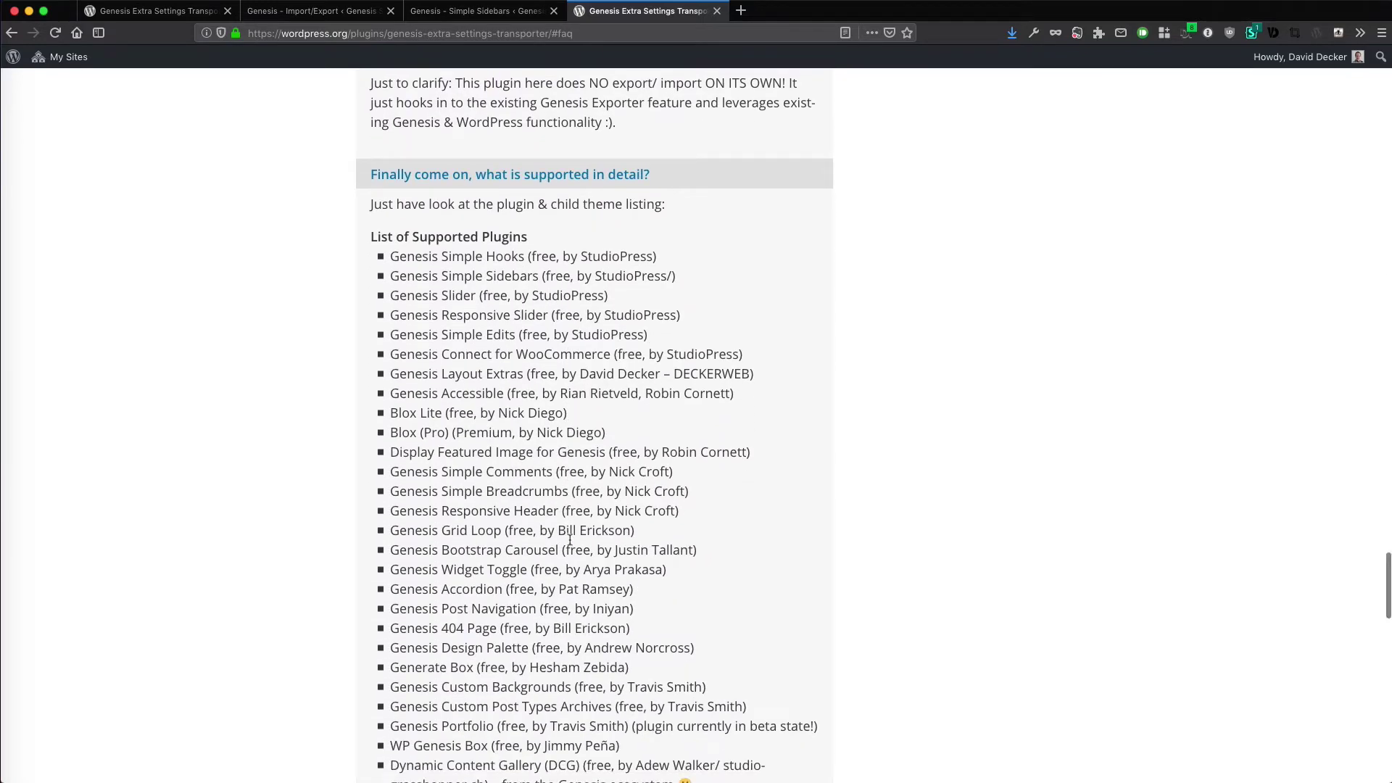
{"action": "scroll", "coordinate": [570, 540], "scroll_direction": "down", "scroll_amount": 1}
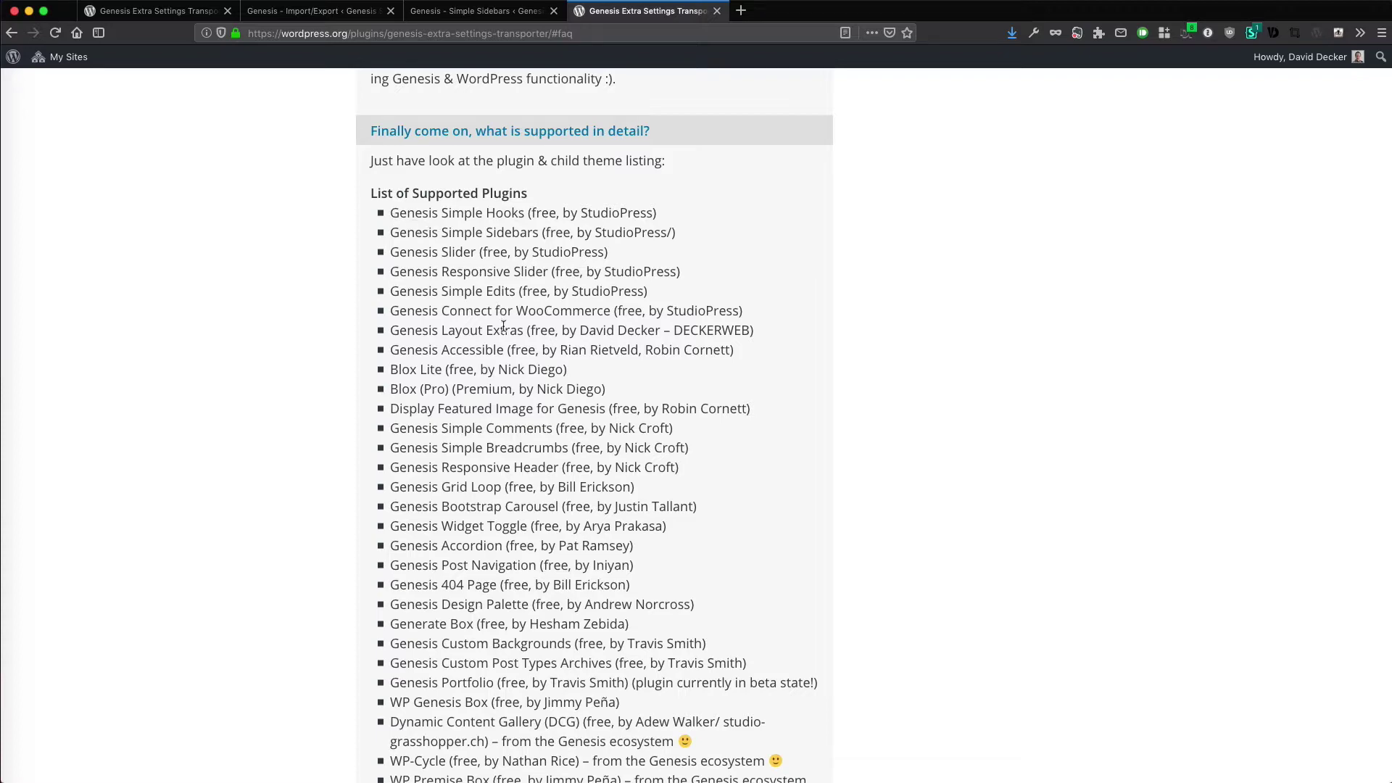
{"action": "scroll", "coordinate": [504, 326], "scroll_direction": "down", "scroll_amount": 10}
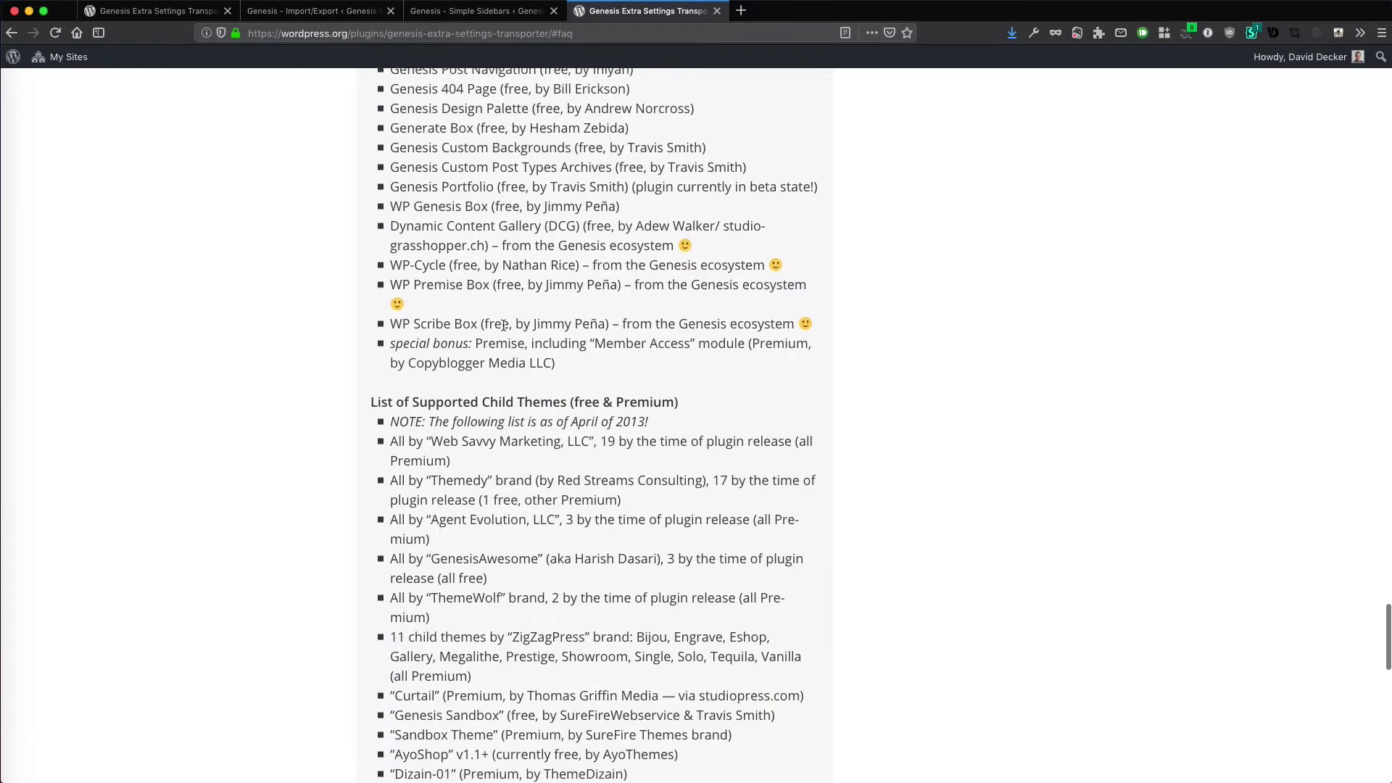
{"action": "scroll", "coordinate": [504, 324], "scroll_direction": "down", "scroll_amount": 2}
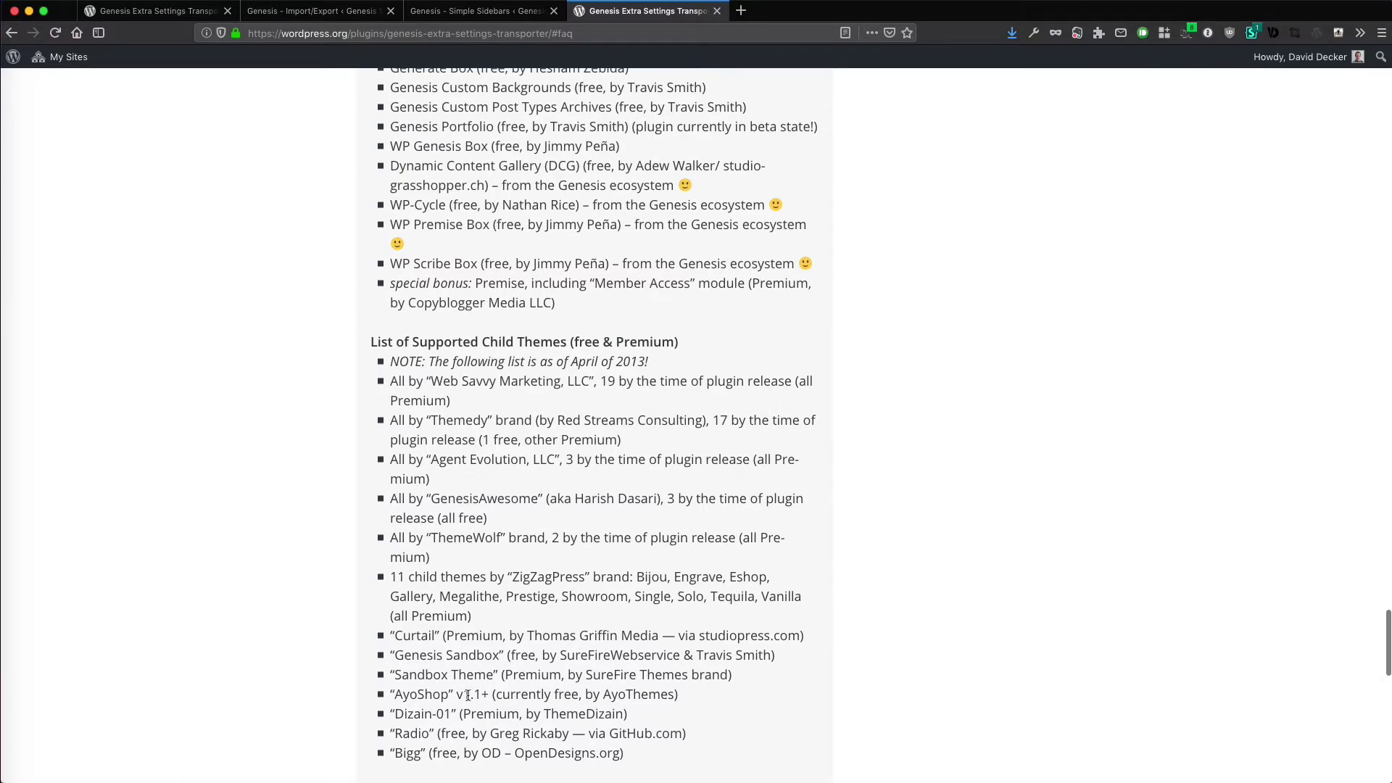
{"action": "scroll", "coordinate": [529, 455], "scroll_direction": "up", "scroll_amount": 10}
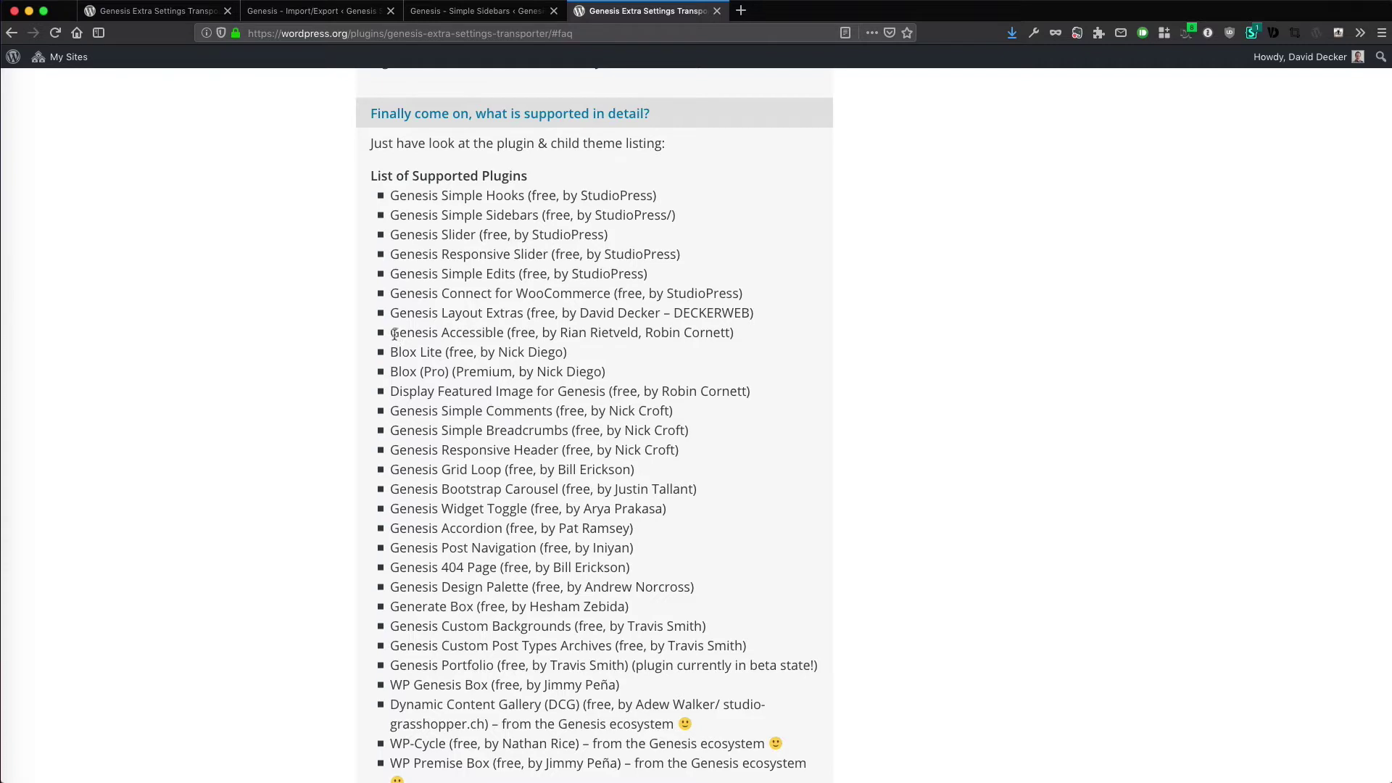
{"action": "left_click_drag", "start_coordinate": [391, 332], "coordinate": [742, 390]}
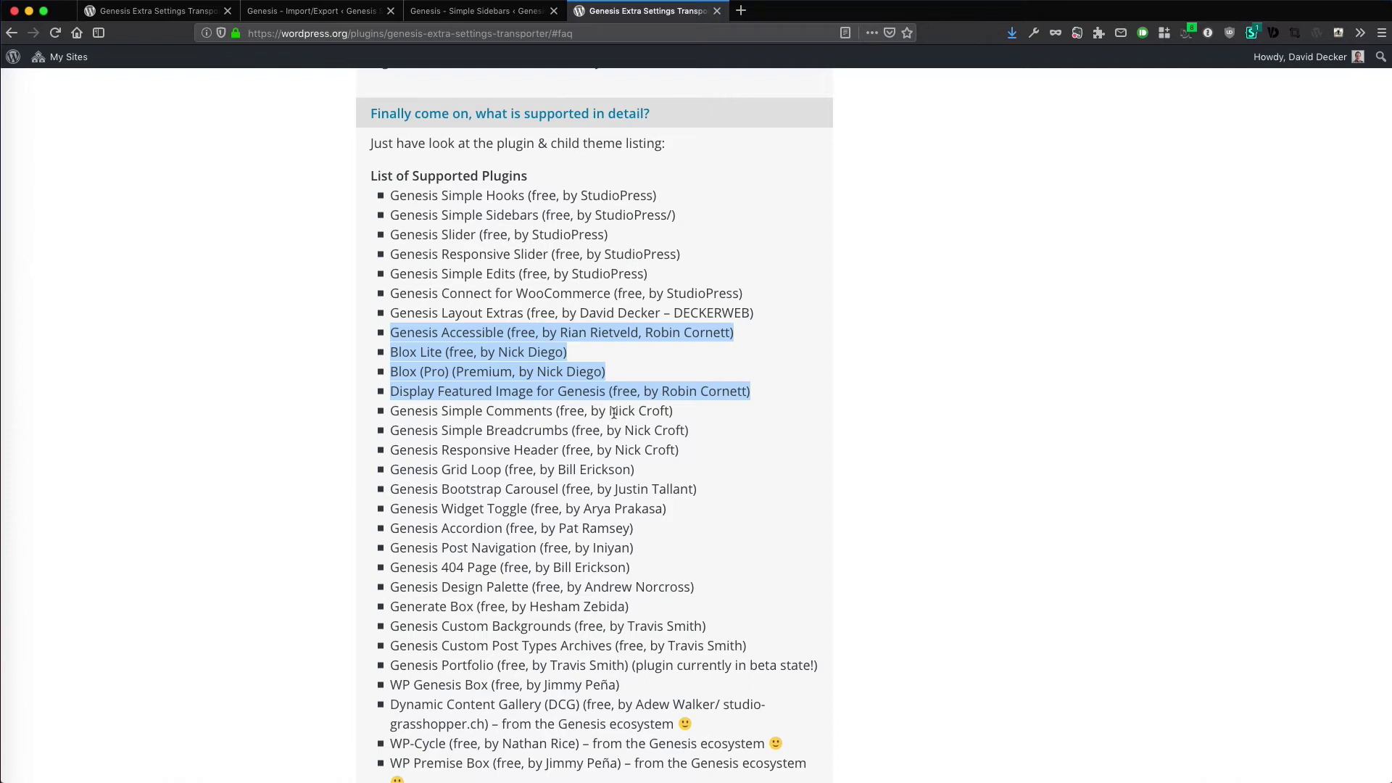
{"action": "left_click", "coordinate": [615, 412]}
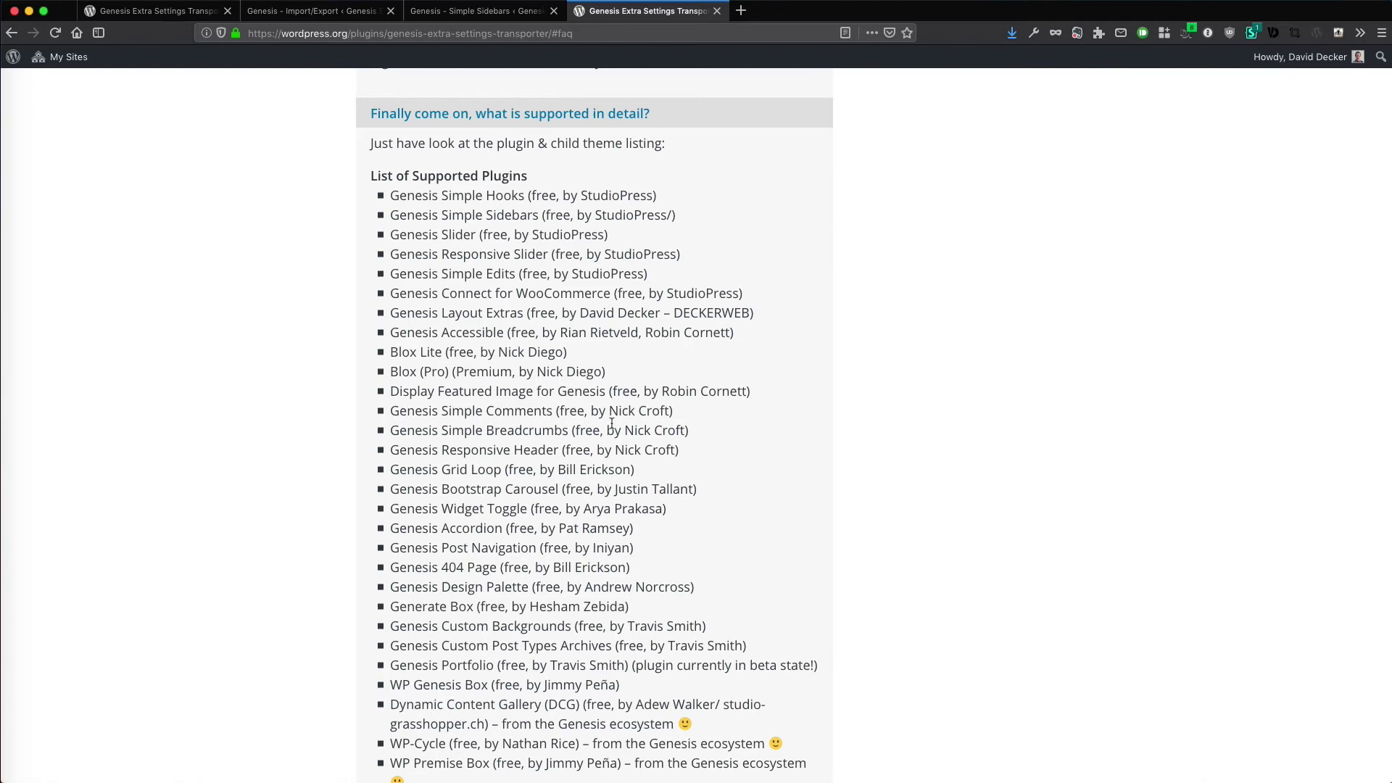
Step: Switch to the Genesis Extra Settings Transporter main page, version 1.4.0, on WordPress.org
{"action": "left_click", "coordinate": [175, 21]}
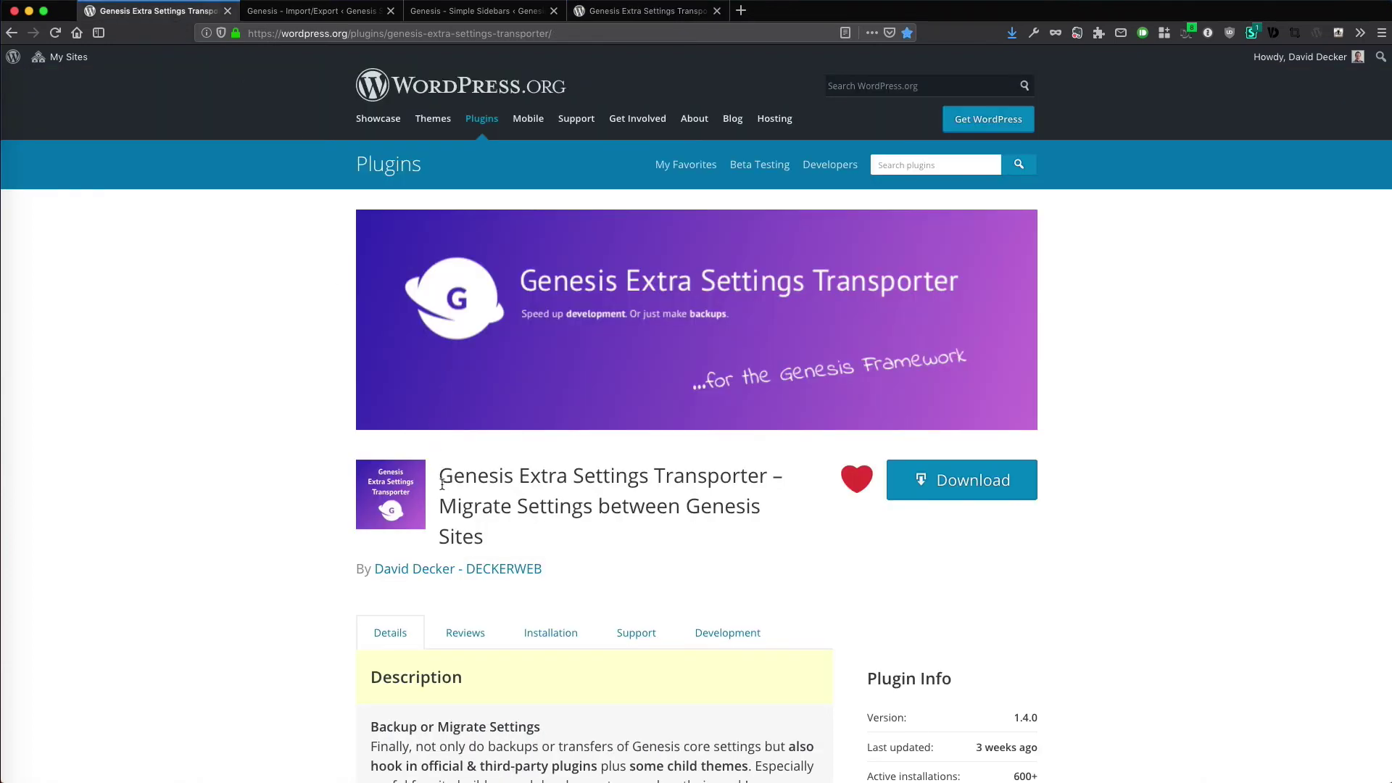